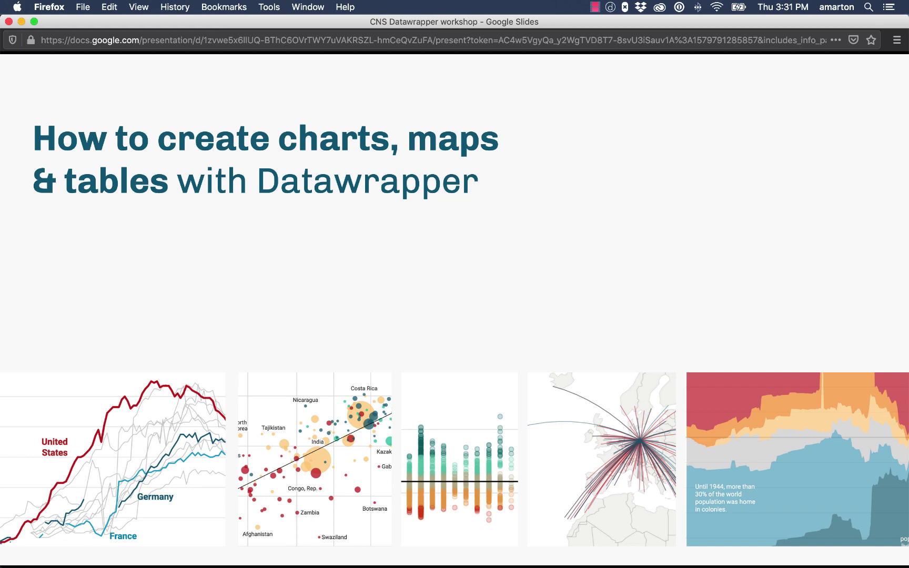
Step through the intro slides on underlying data, responsive charts, ZEIT Online examples, design themes and datawrapper.de to the types overview.
key(Right)
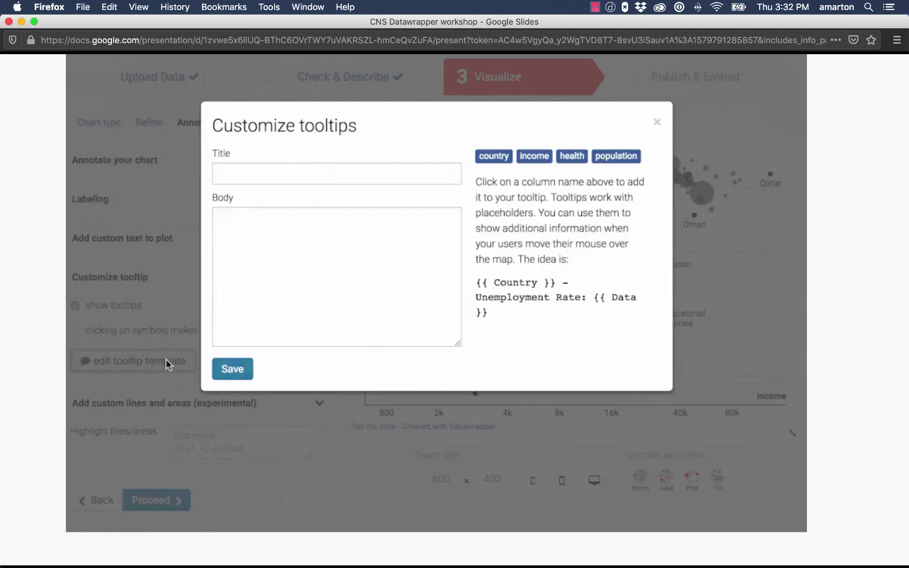
key(Right)
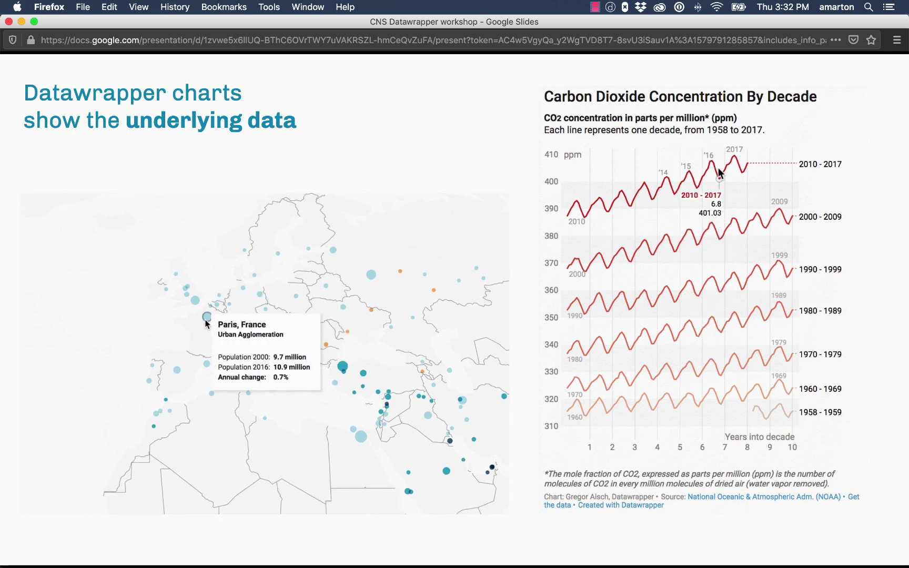
key(Right)
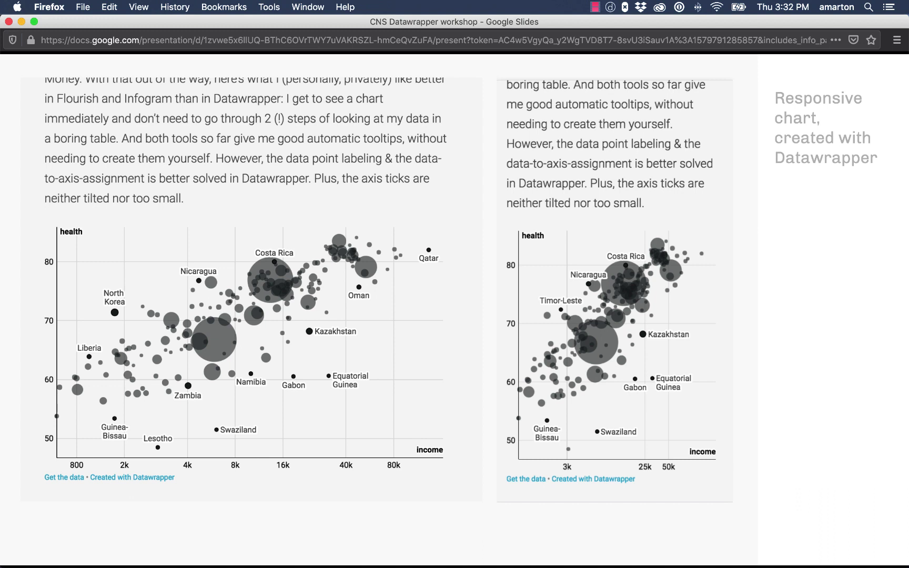
key(Right)
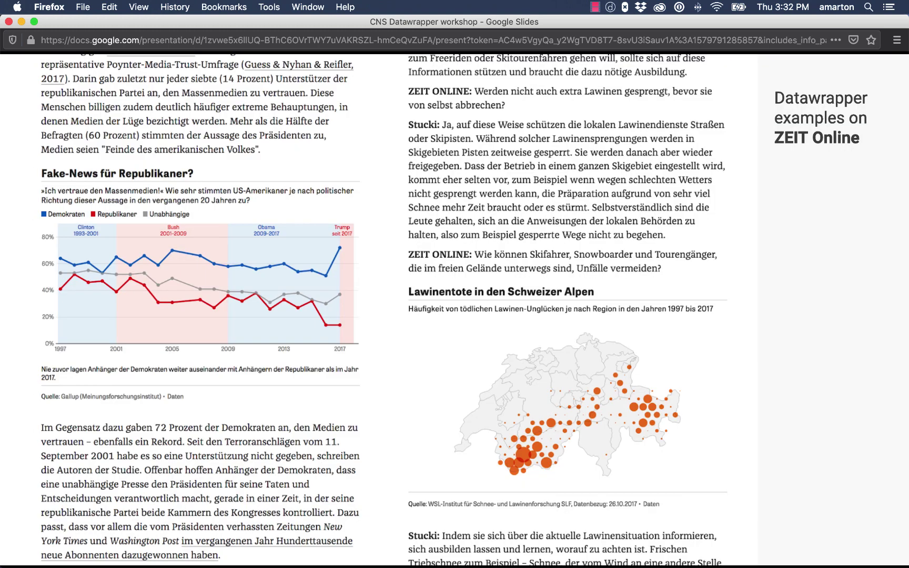
key(Right)
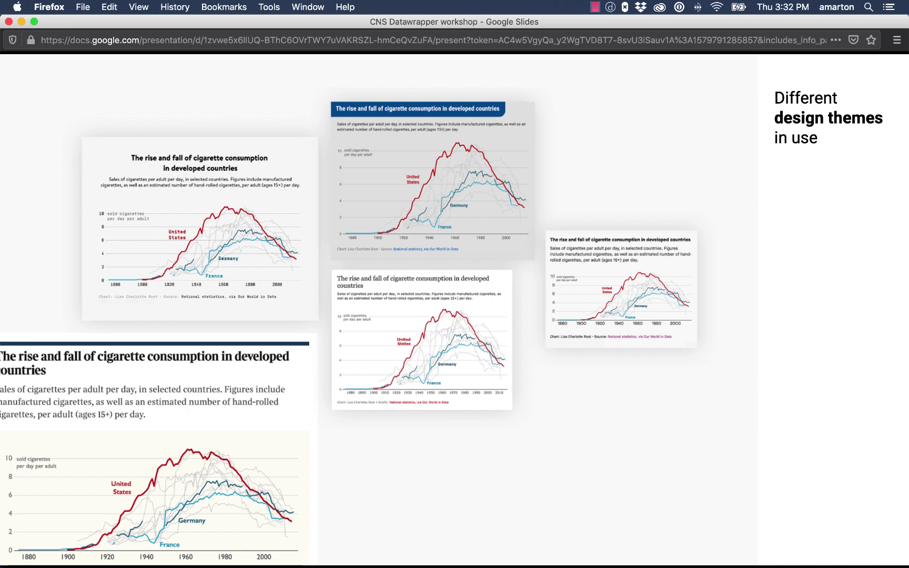
key(Right)
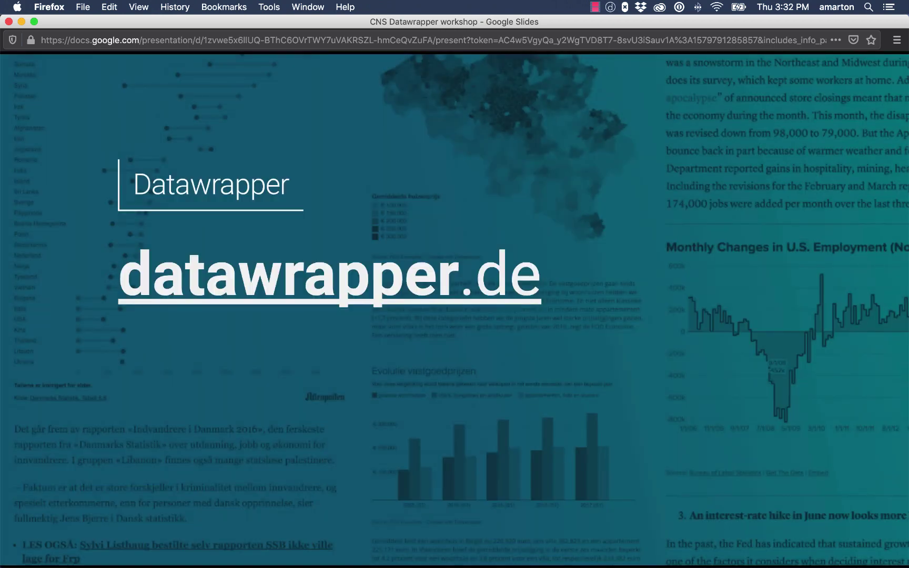
key(Right)
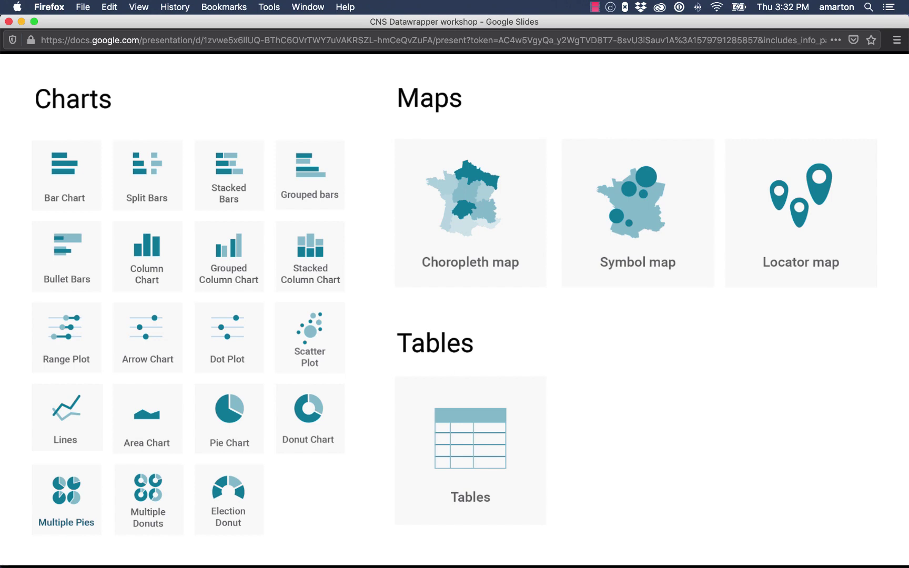
Emphasise Charts on the overview and show the Lines and country line chart examples.
key(Right)
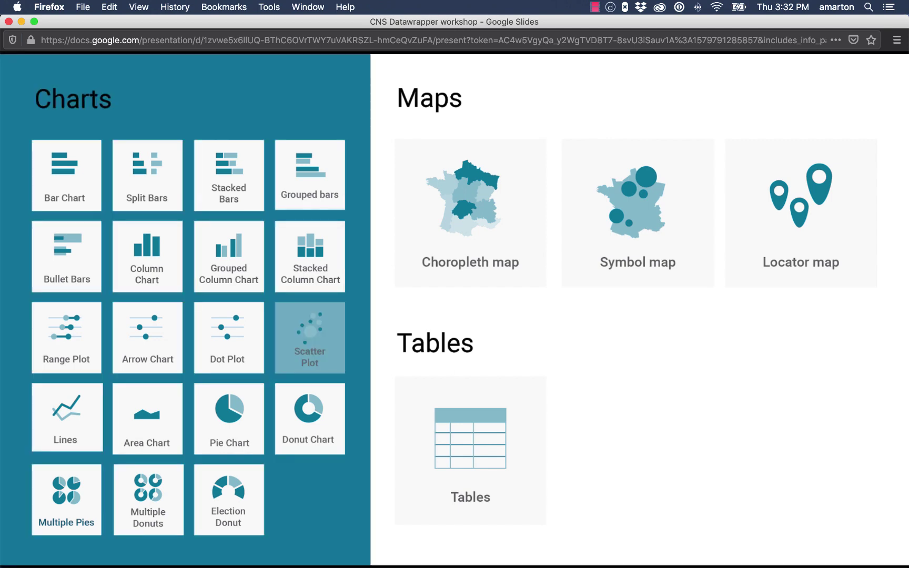
key(Right)
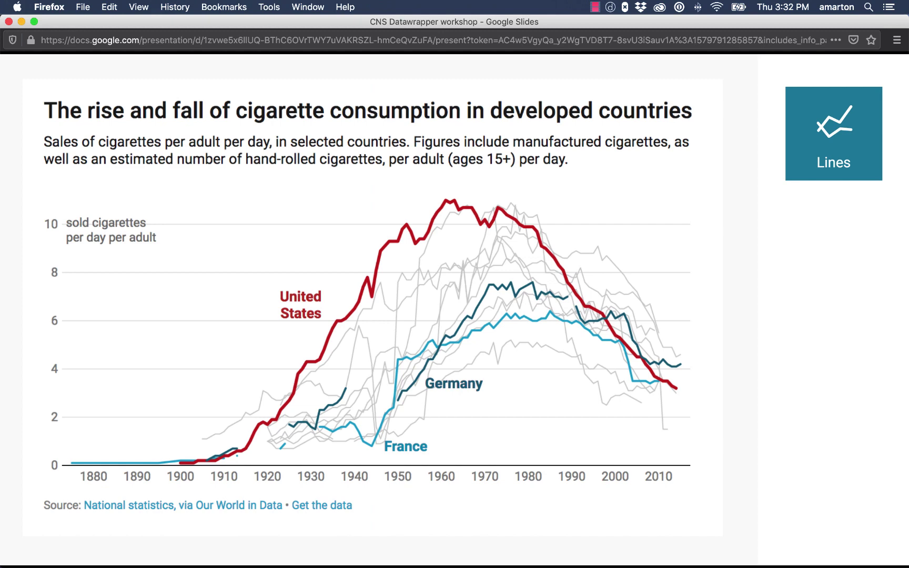
key(Right)
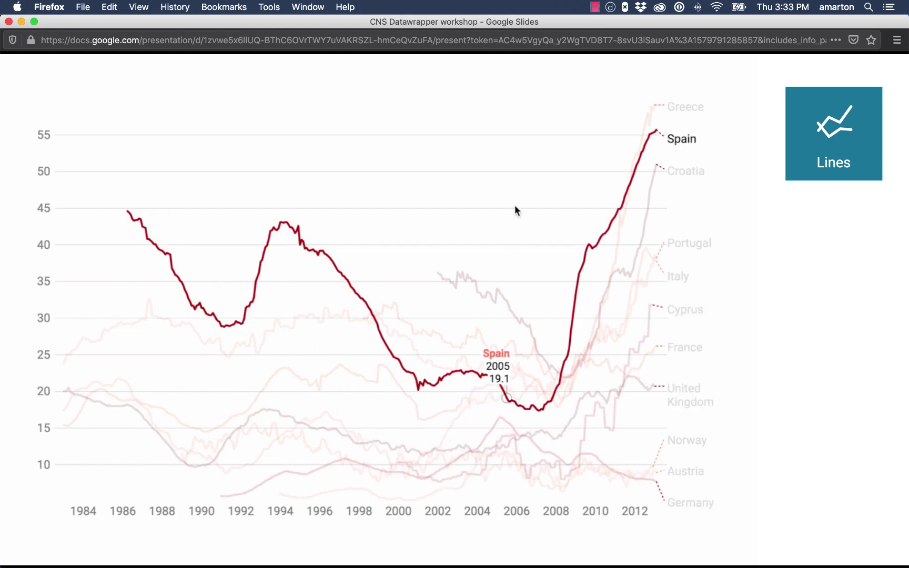
On the Stacked Bars sugar chart, highlight Sucrose, Glucose, Fructose, Lactose and Maltose + Galactose in turn.
key(Right)
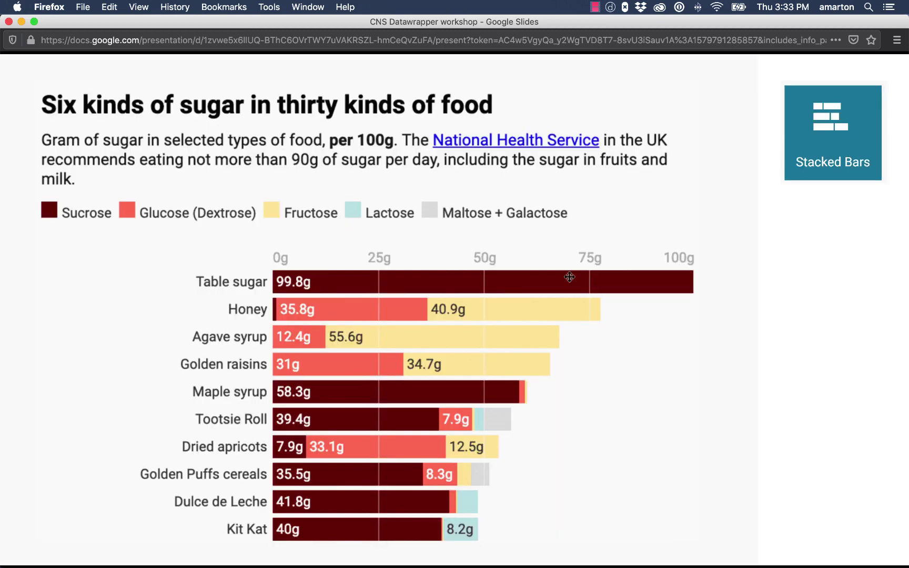
click(98, 213)
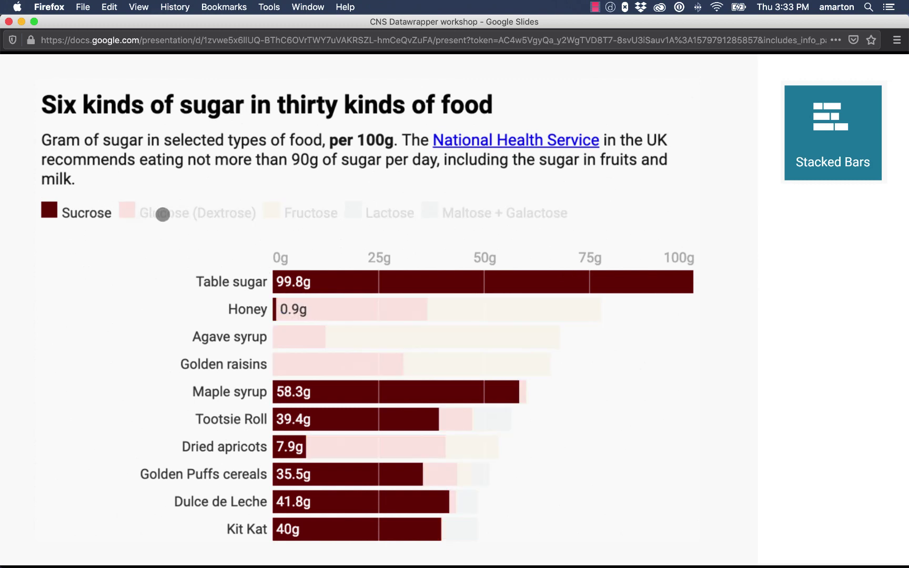
click(163, 211)
click(298, 209)
click(389, 210)
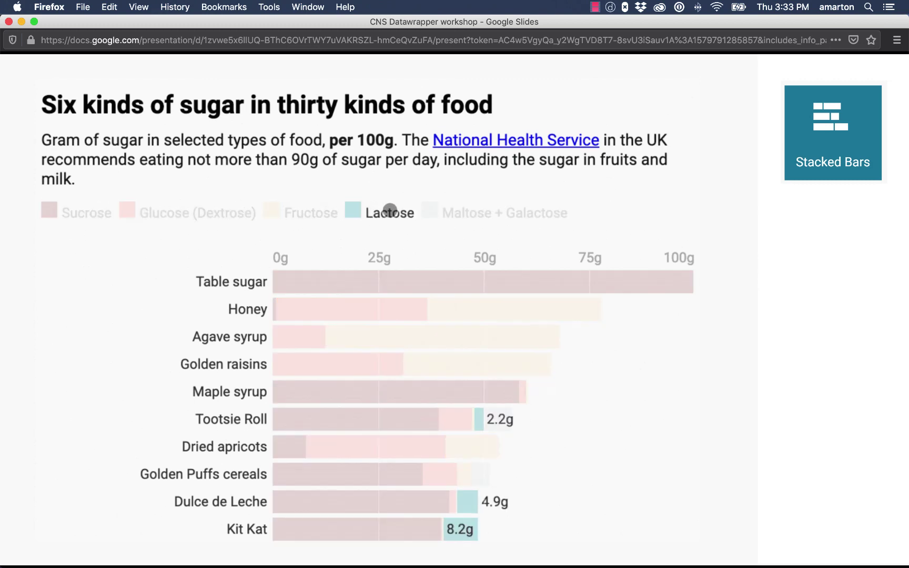
click(467, 213)
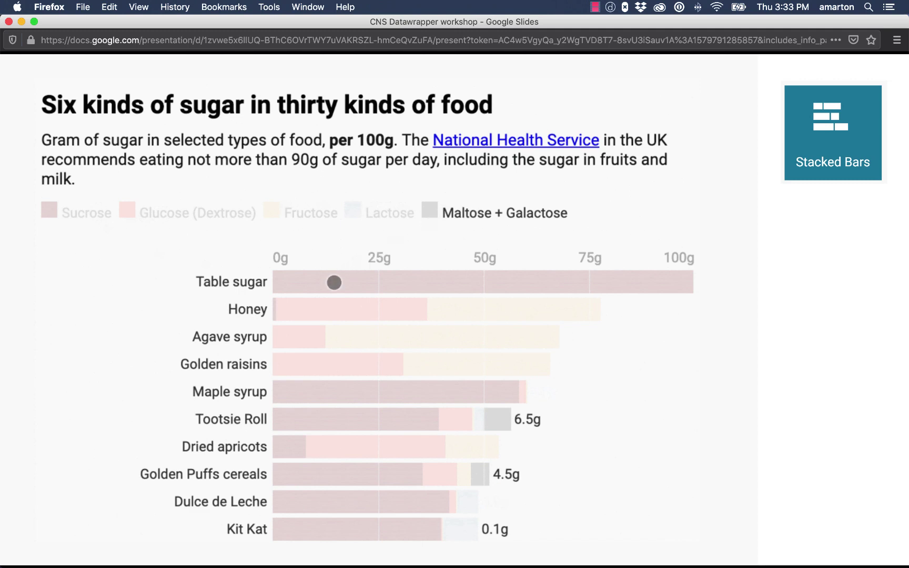
click(333, 281)
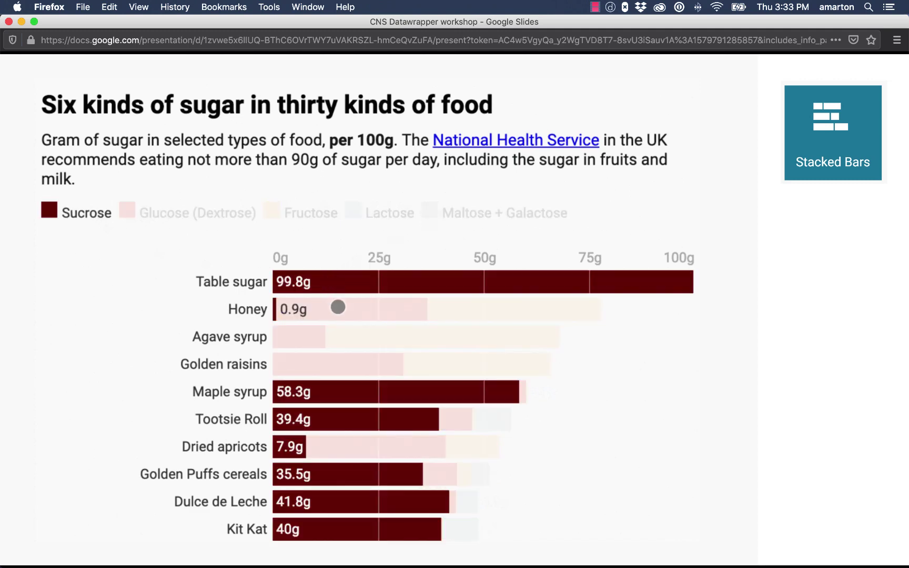
On the Dot Plot ratings slide, highlight Metascore and Rotten Tomatoes critic and user scores, then clear the highlight.
key(Right)
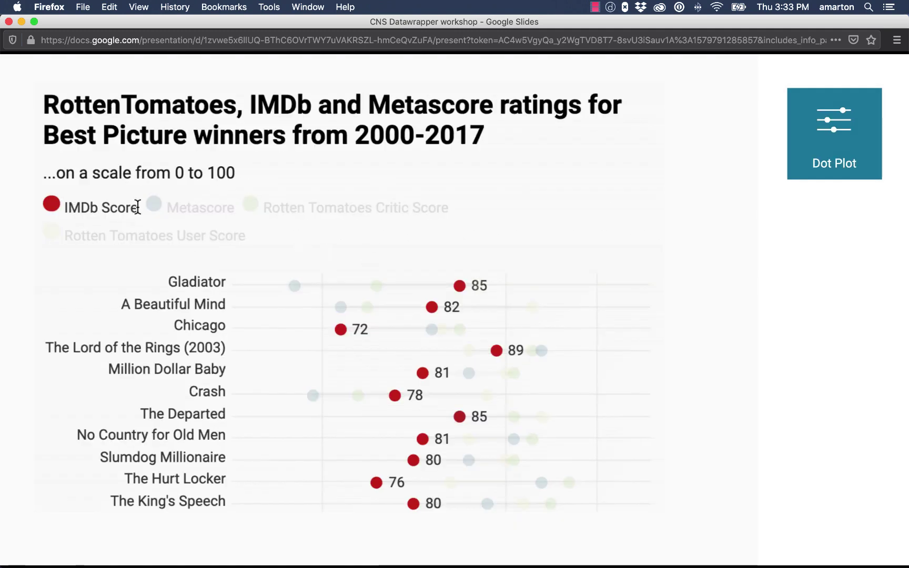
click(154, 205)
click(247, 199)
click(213, 234)
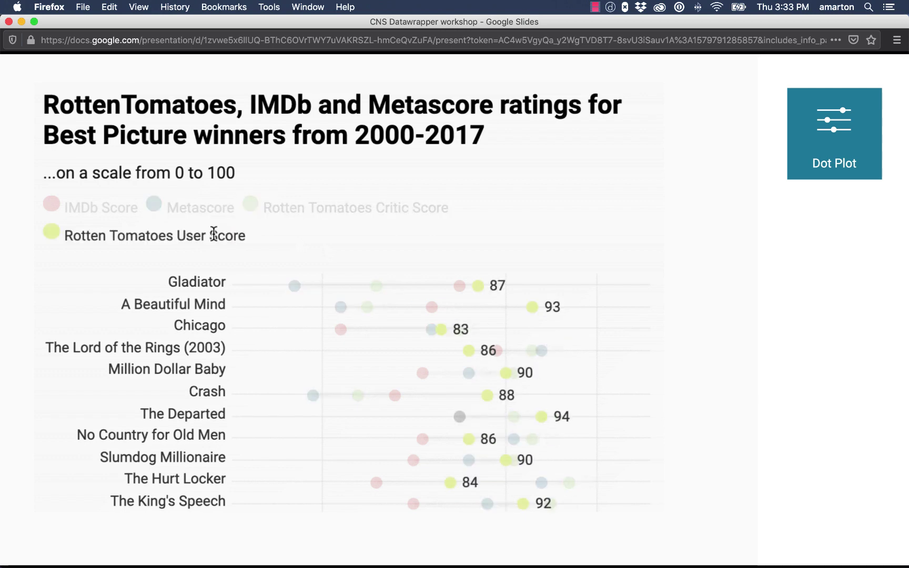
click(315, 268)
key(Right)
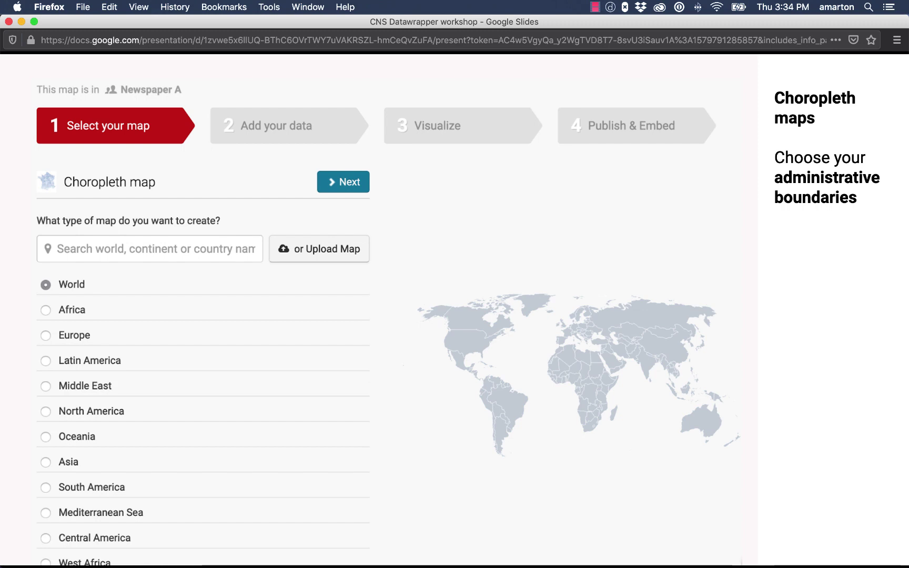
Go through the choropleth slides: animated boundaries, custom map upload, administrative boundaries and cartograms.
key(Right)
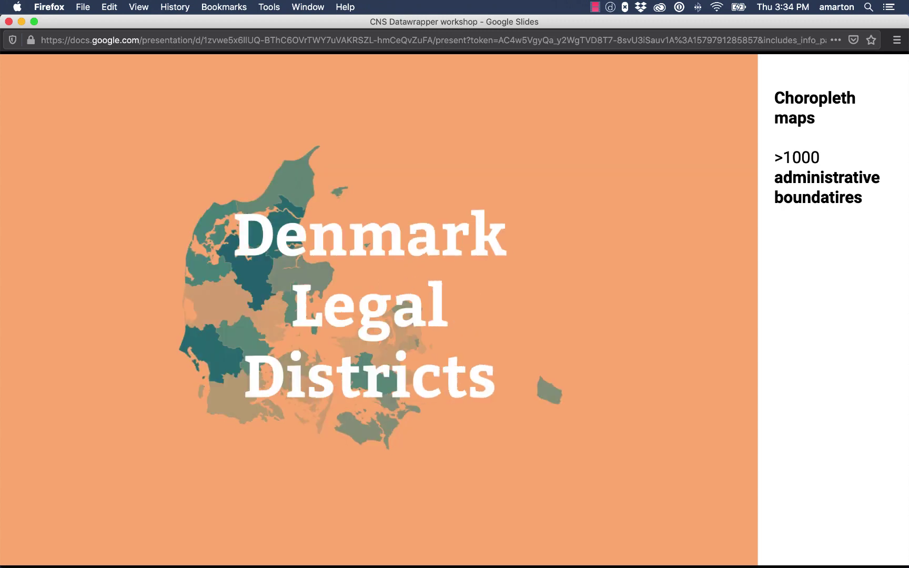
key(Right)
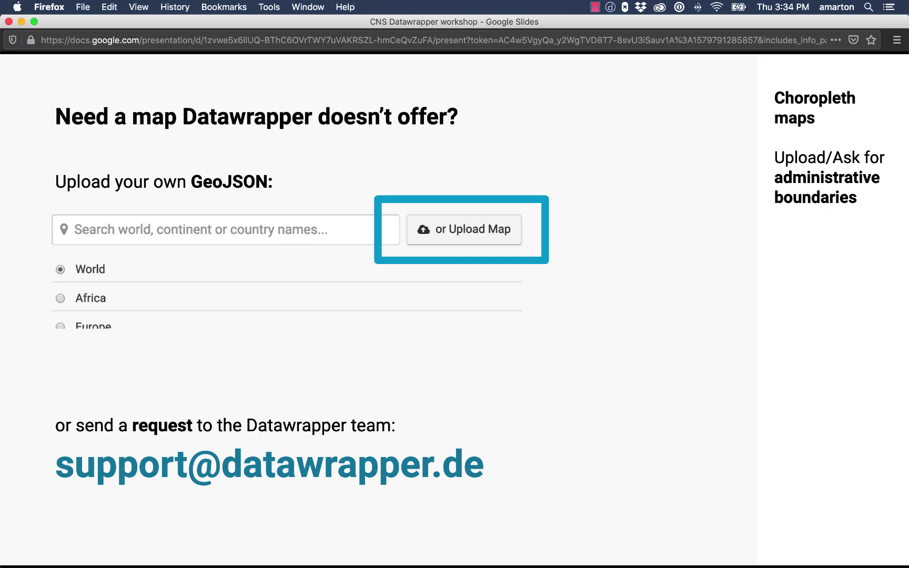
key(Right)
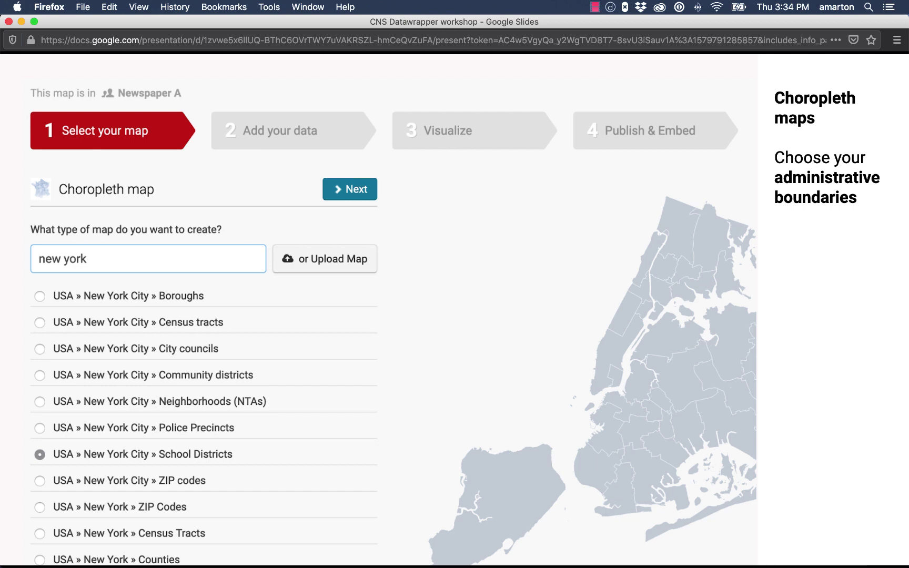
key(Right)
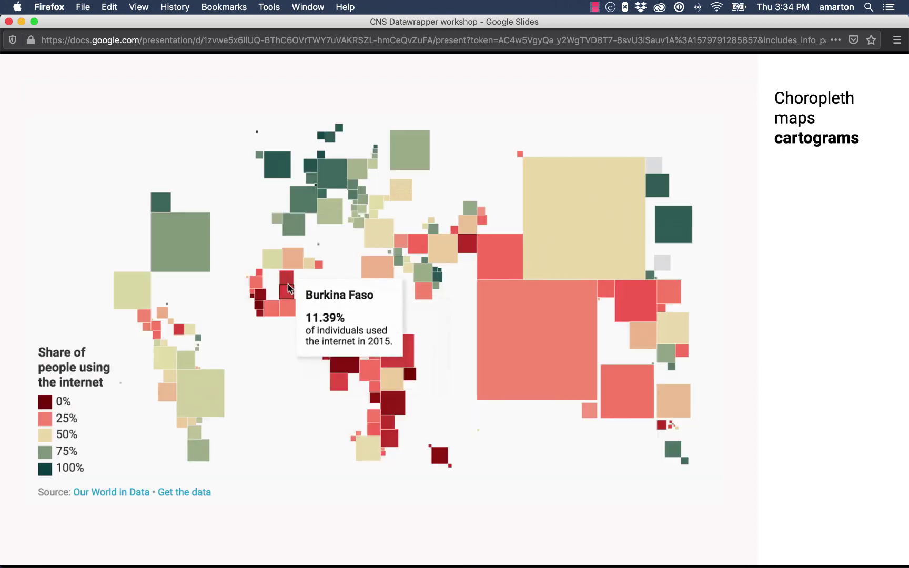
Go through the Symbol maps, Locator maps, markers, GeoJSON upload and Shaded relief slides back to the overview.
key(Right)
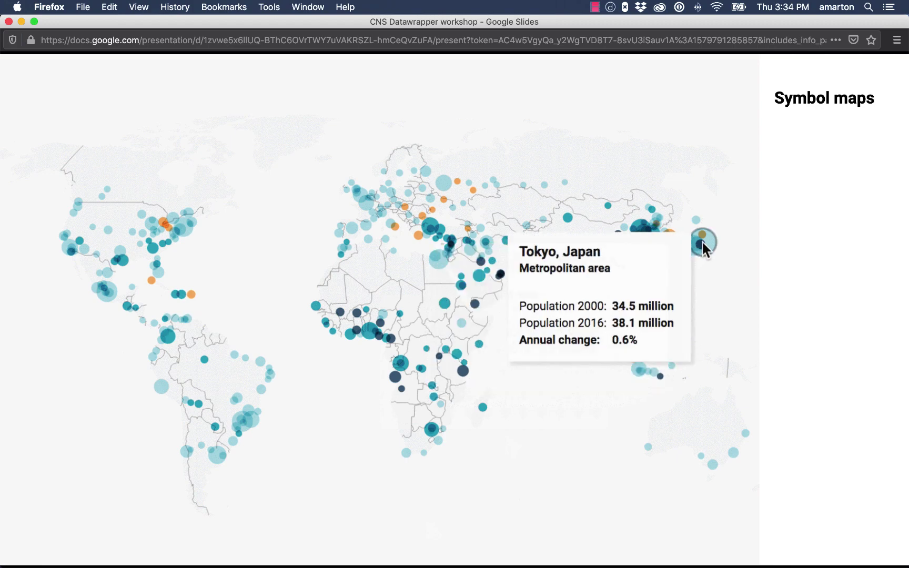
key(Right)
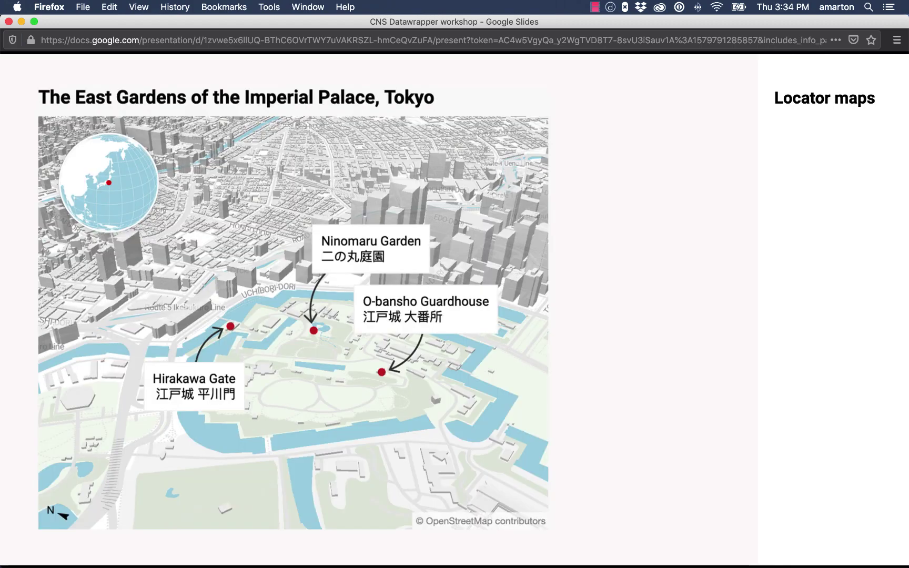
key(Right)
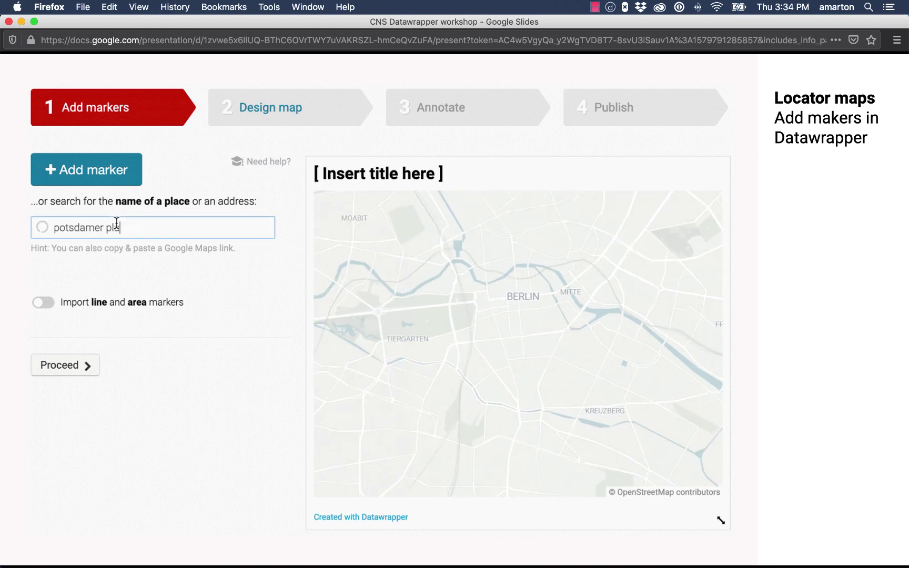
key(Right)
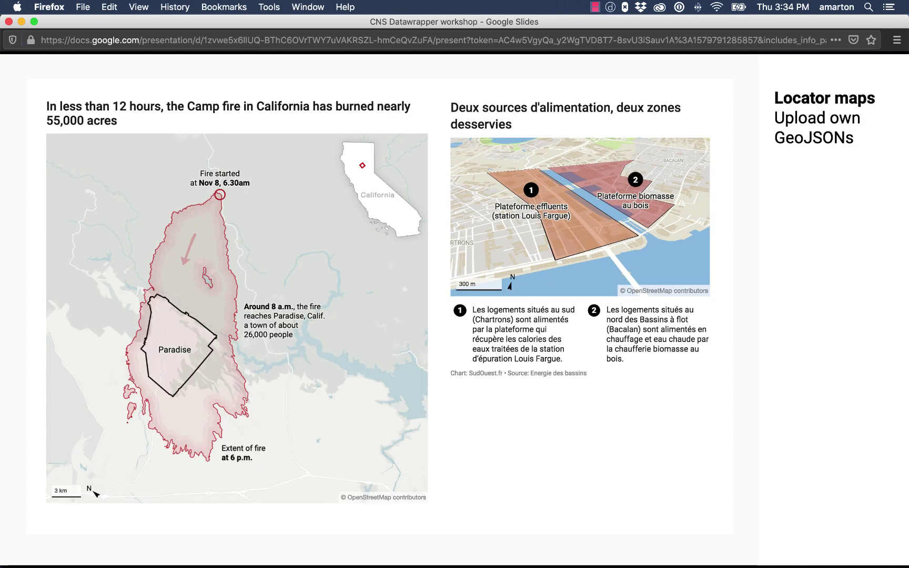
key(Right)
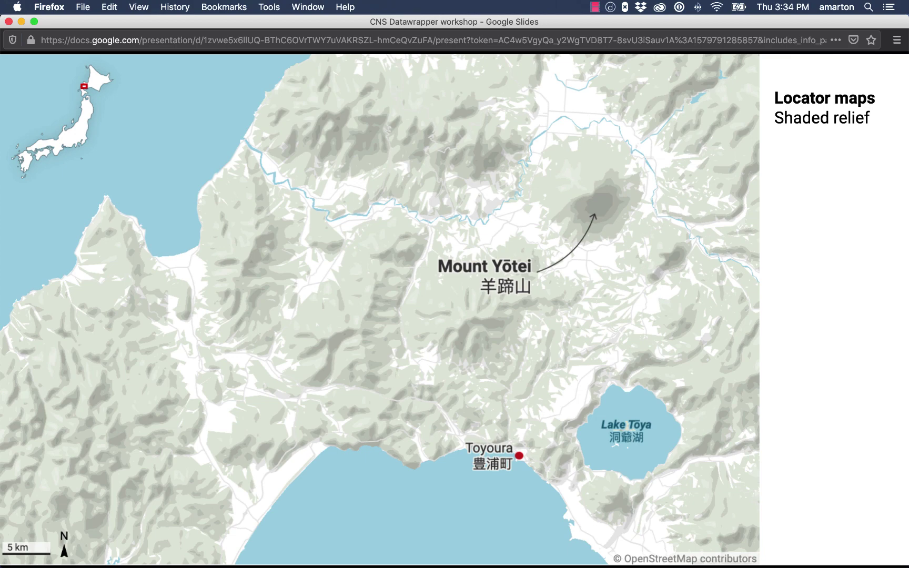
key(Right)
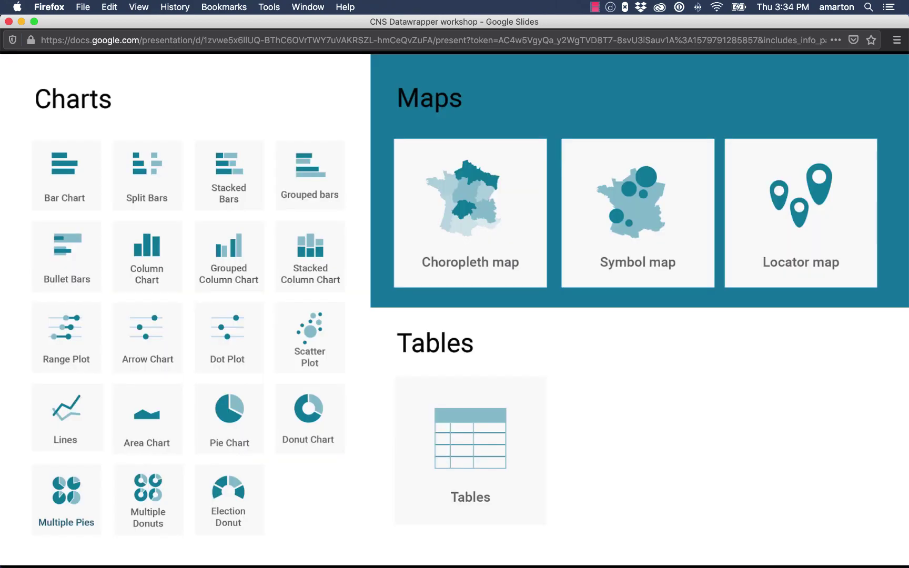
Present the table slides: bar charts and sparklines, category-colored cells, images, and mobile-optimized tables.
key(Right)
key(Right)
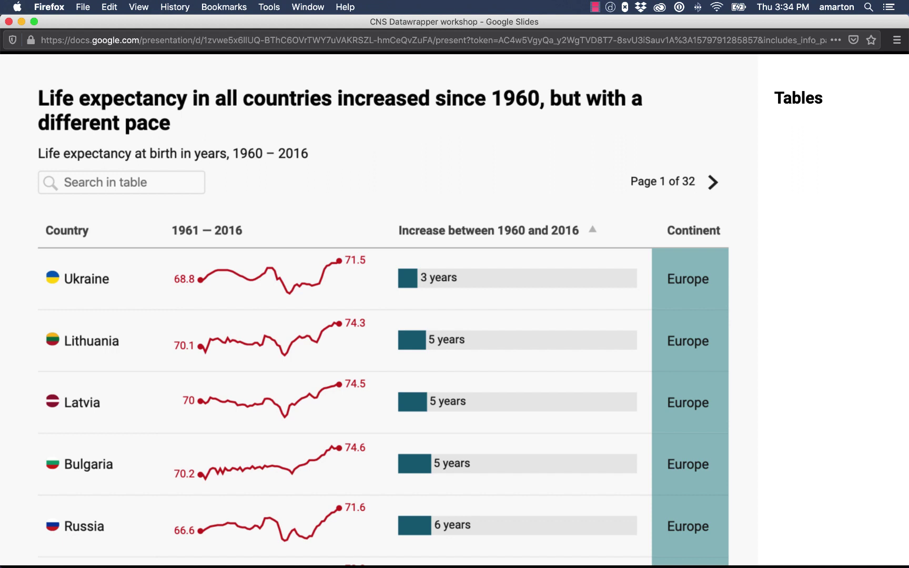
key(Right)
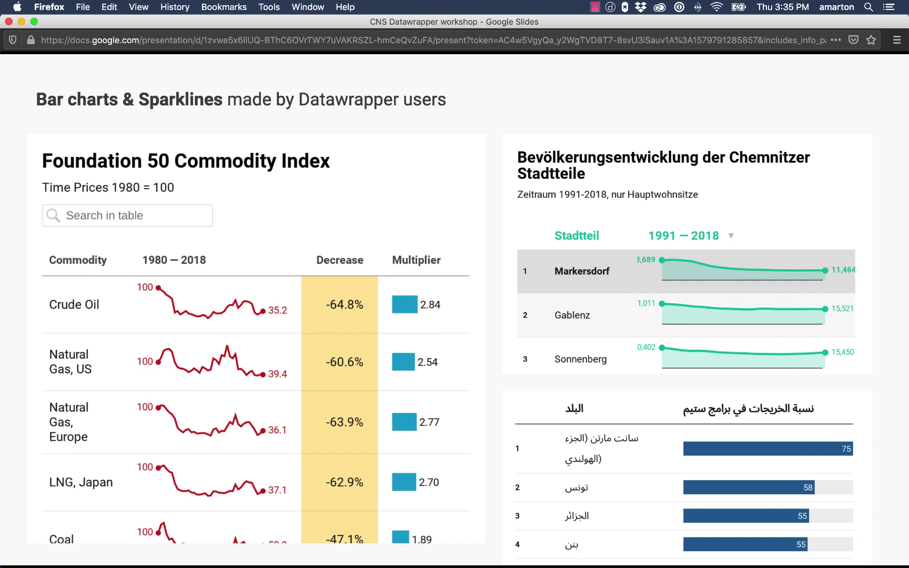
key(Right)
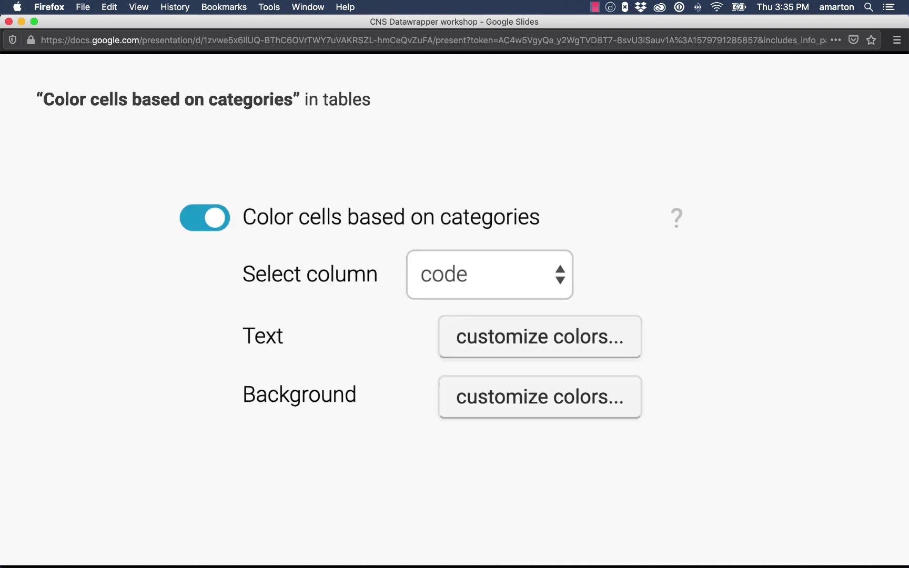
key(Right)
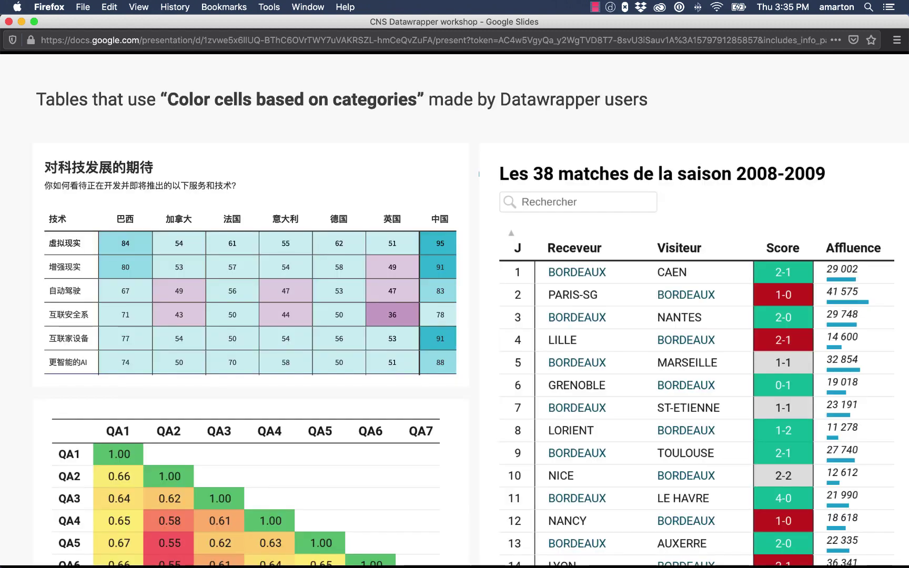
key(Right)
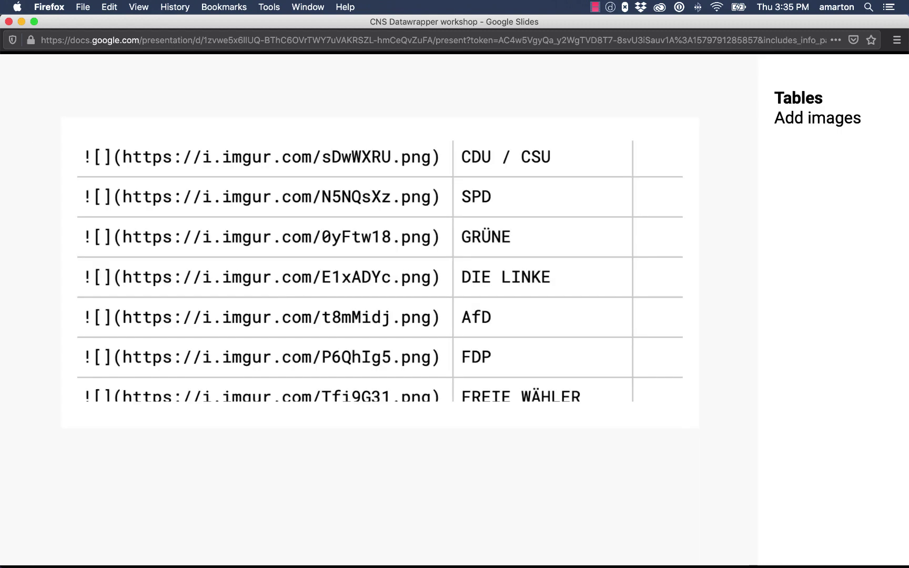
key(Right)
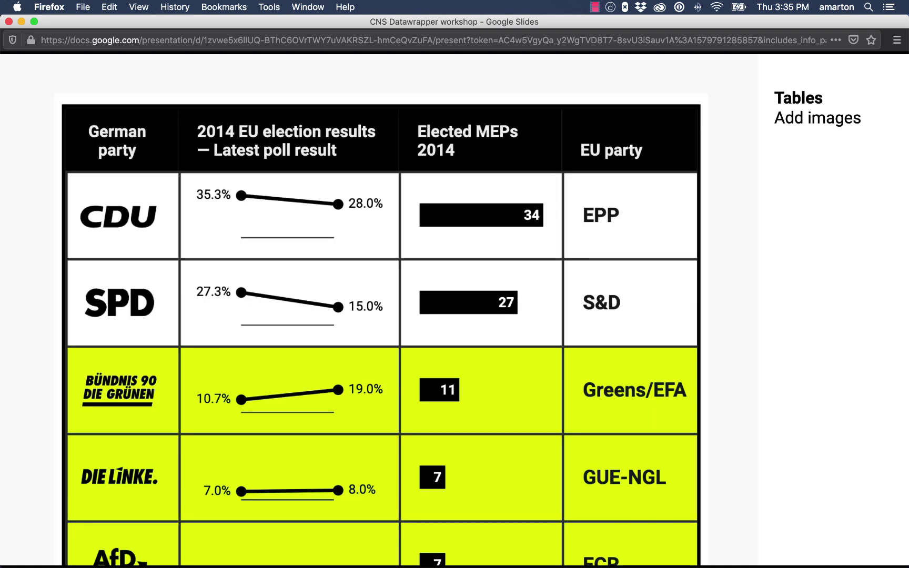
key(Right)
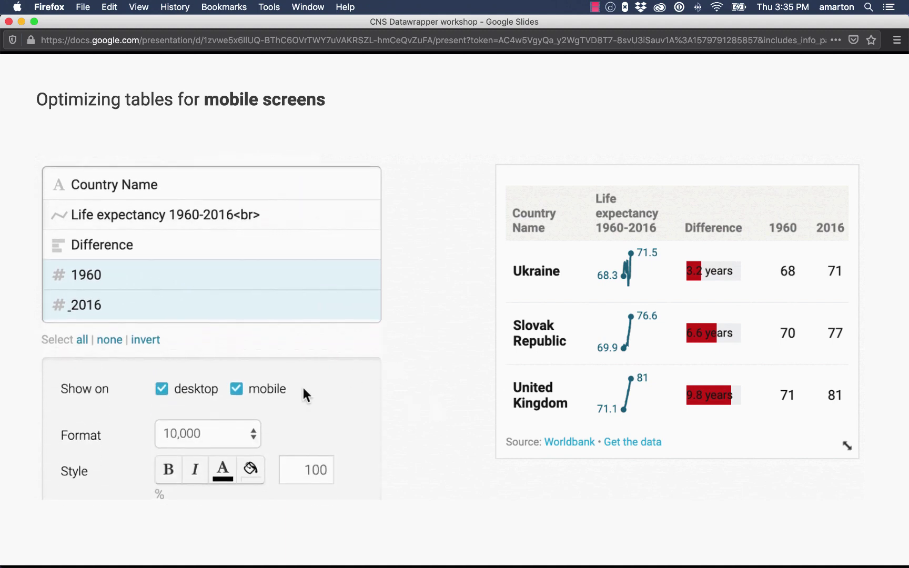
key(Right)
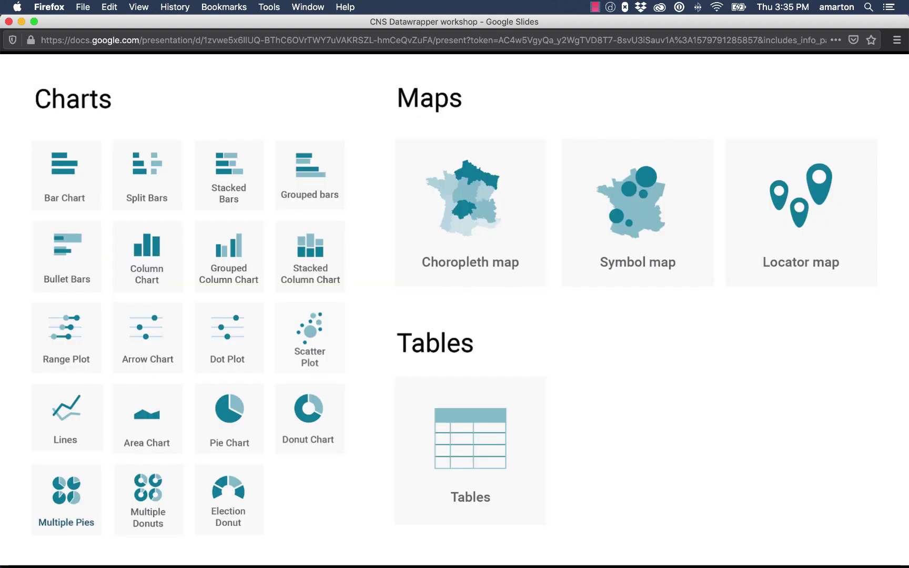
Show the Live updates map and PNG, SVG & PDF export slides, ending on Datawrapper Academy.
key(Right)
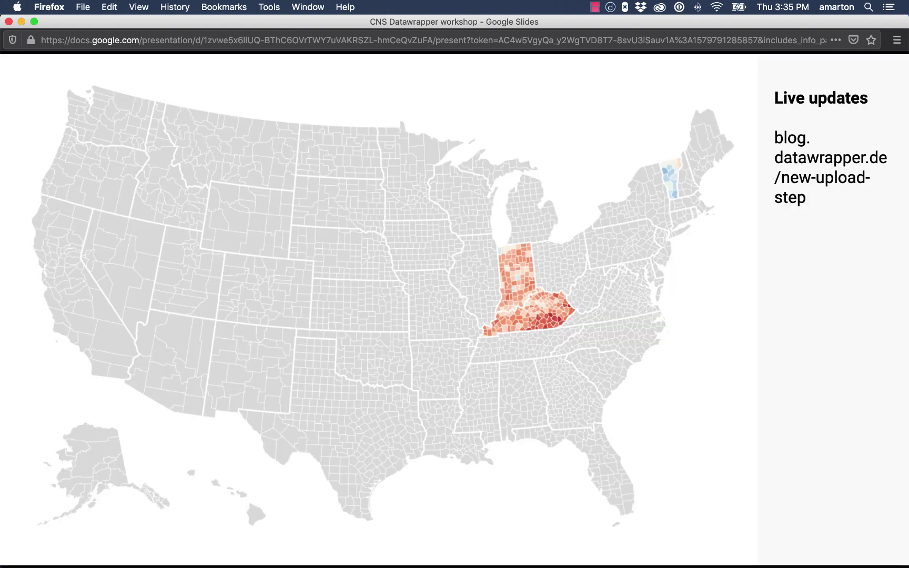
key(Right)
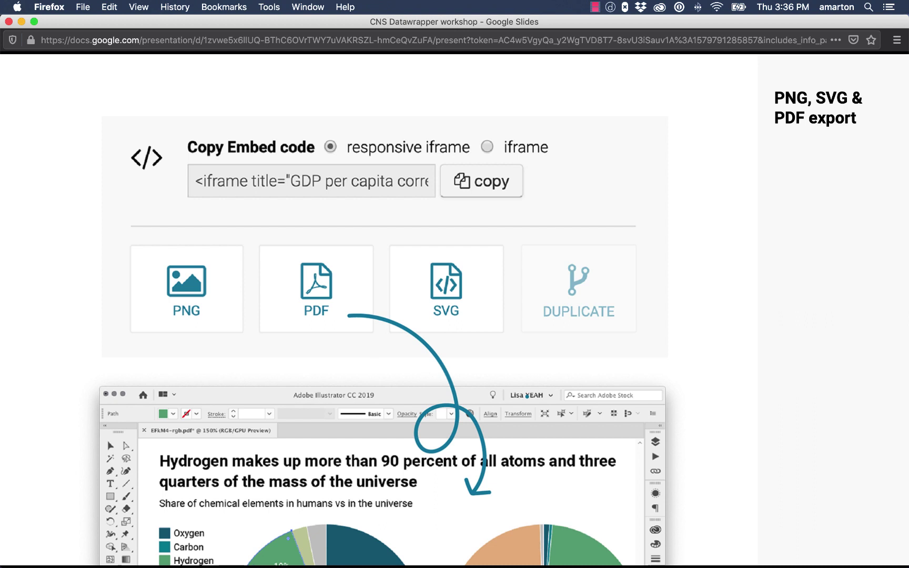
key(Right)
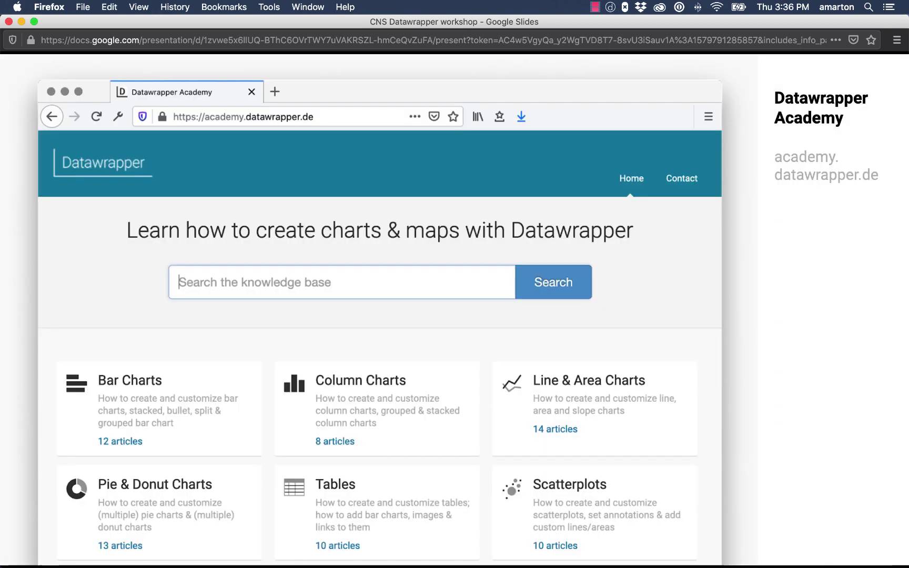
Exit the slideshow and switch to the Datawrapper dashboard.
key(Escape)
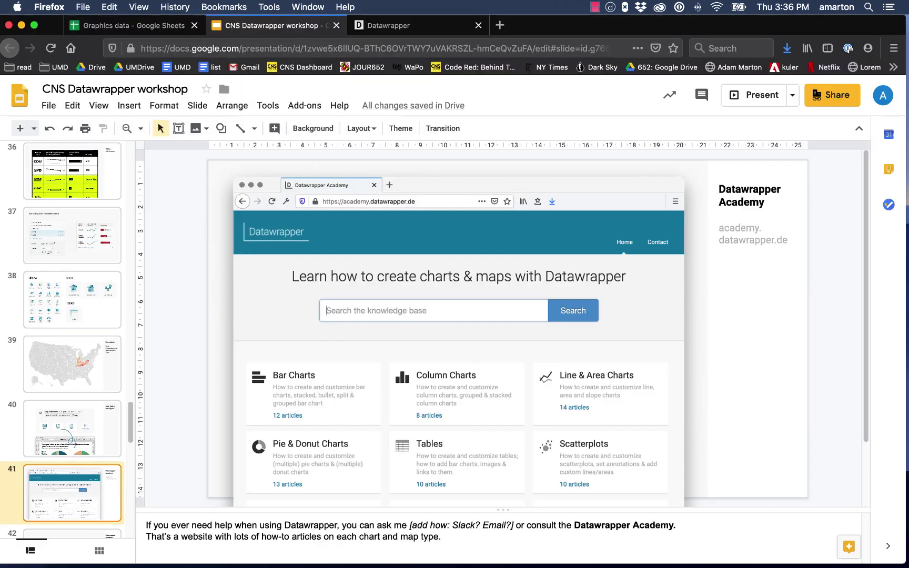
click(372, 31)
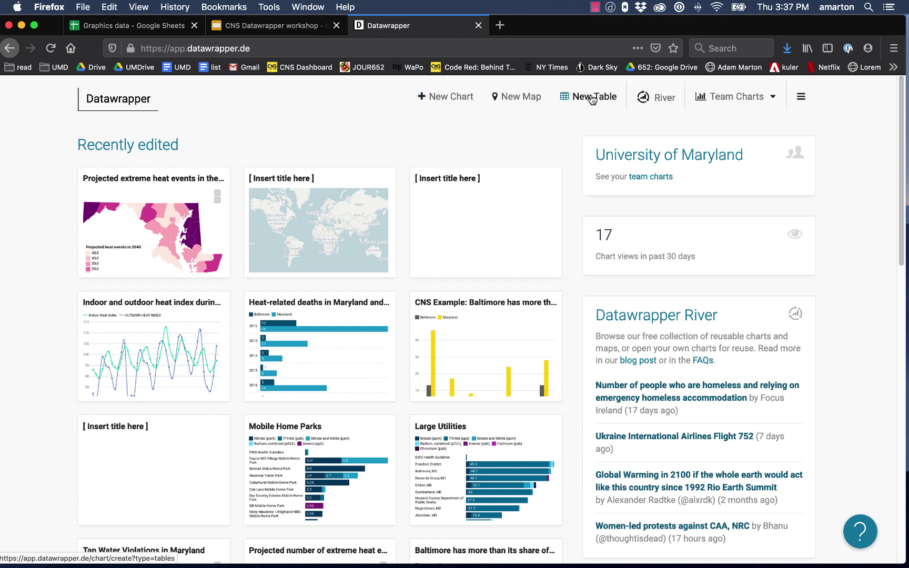
Browse the University of Maryland team charts grouped by month.
click(726, 98)
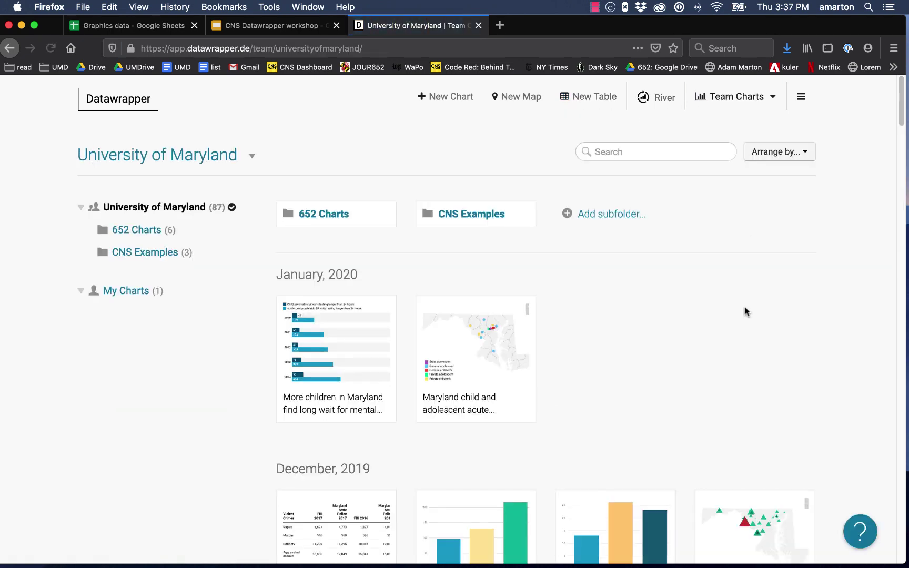
scroll(753, 314, down, 12)
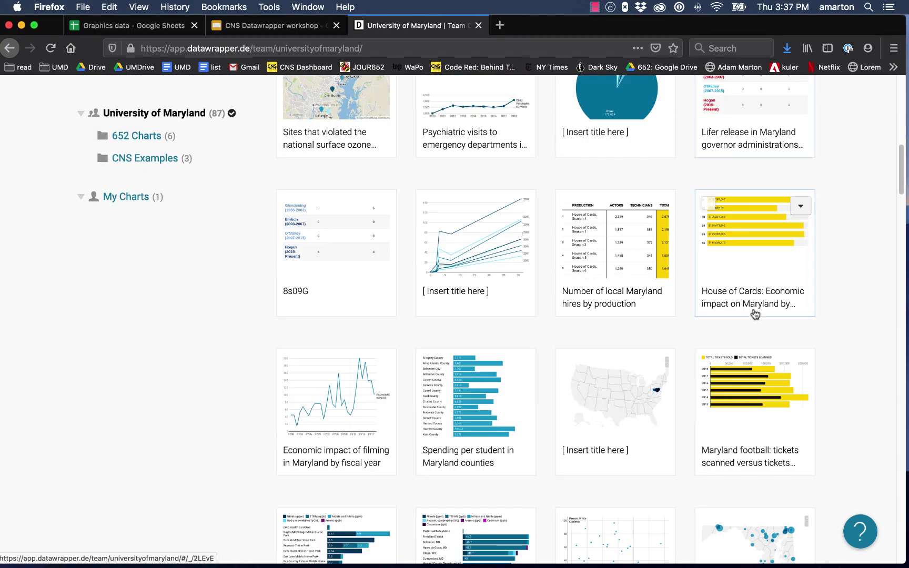
scroll(755, 314, down, 17)
scroll(755, 314, up, 5)
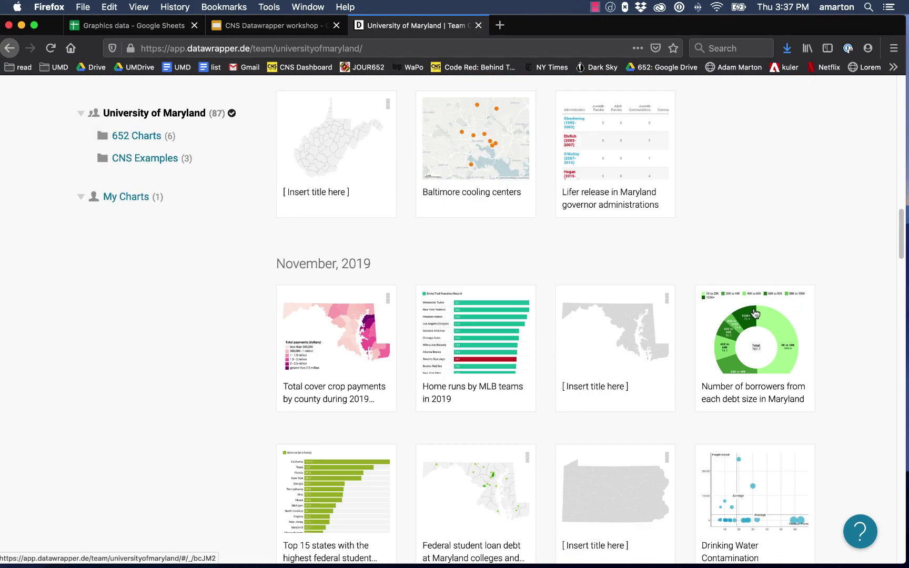
Start a new chart from the top of the team charts page.
scroll(755, 314, up, 20)
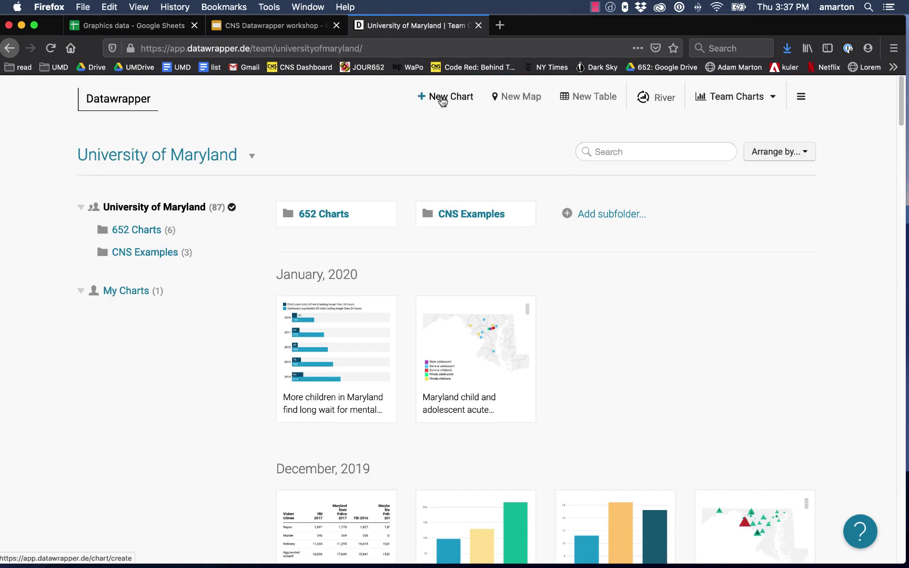
click(443, 99)
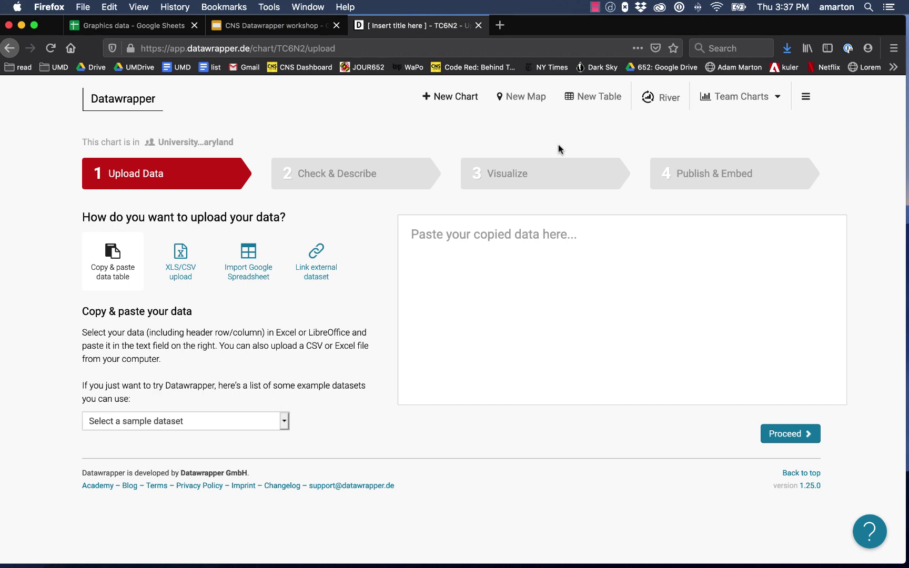
Select the Hot weather deaths table A4:C11 in Graphics data after checking the 2012 and 2018 values.
click(154, 28)
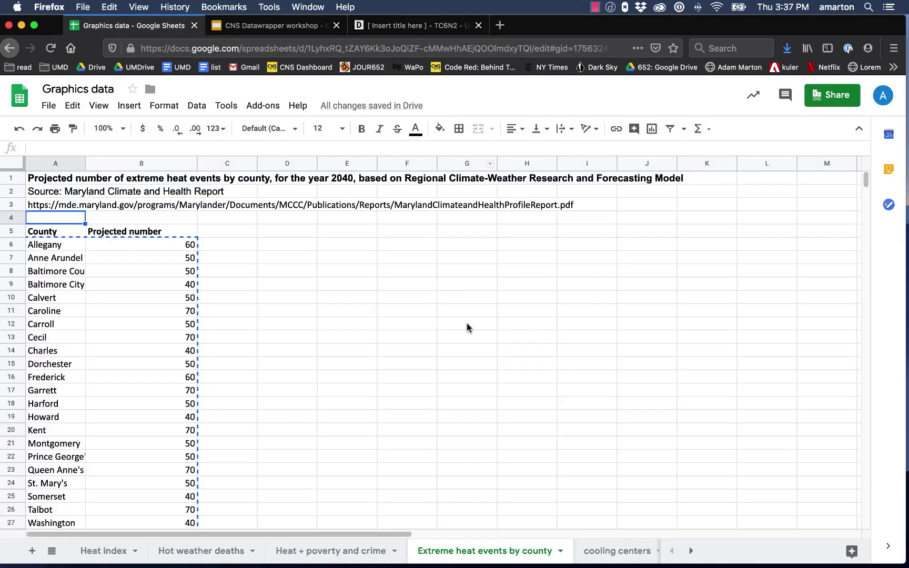
click(223, 552)
click(274, 280)
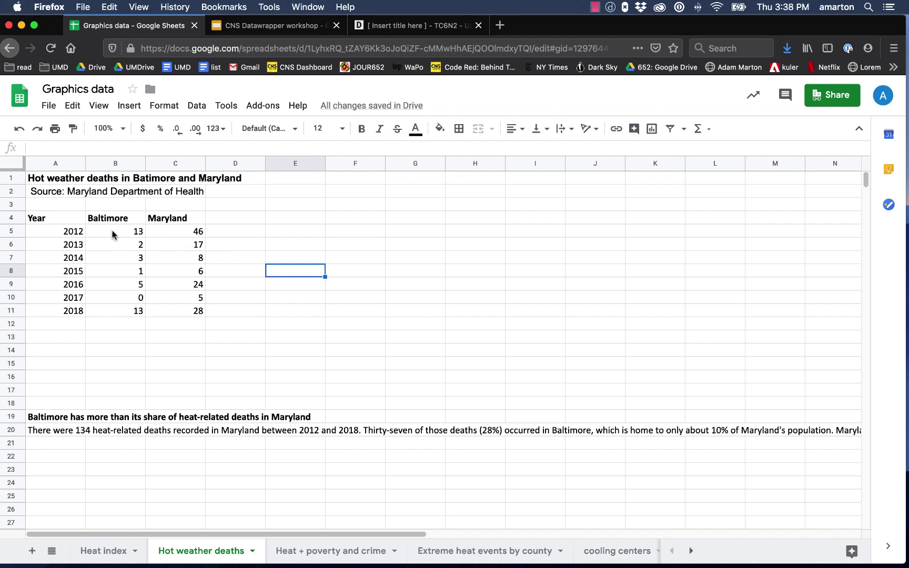
click(170, 236)
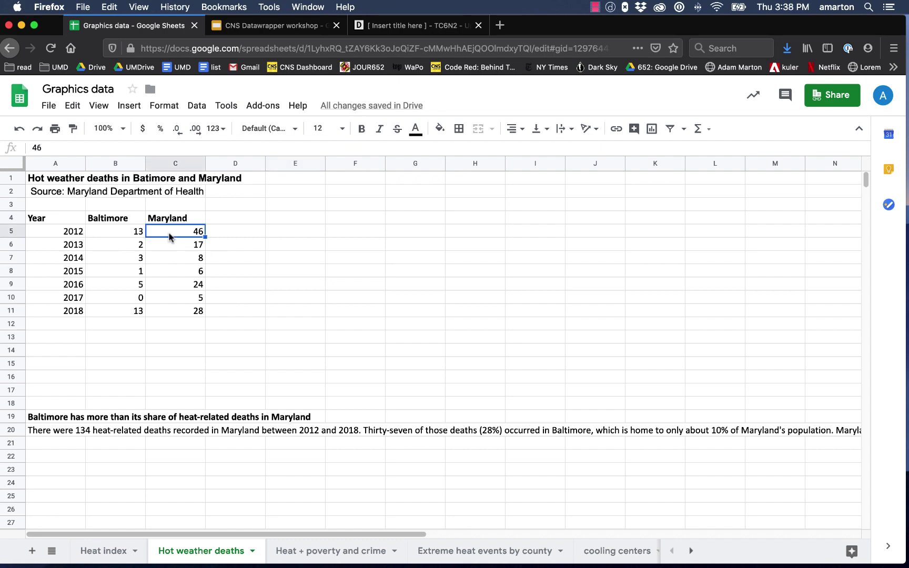
click(119, 231)
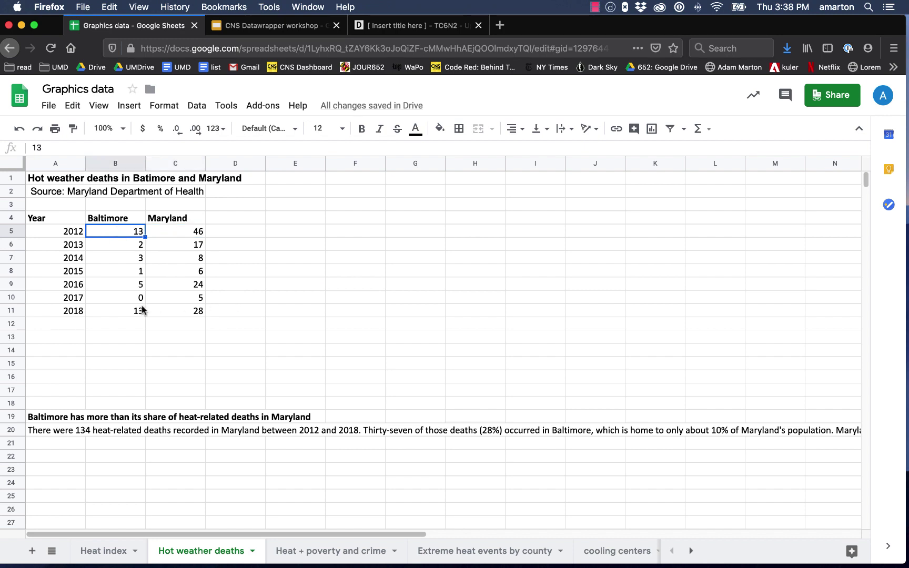
click(173, 311)
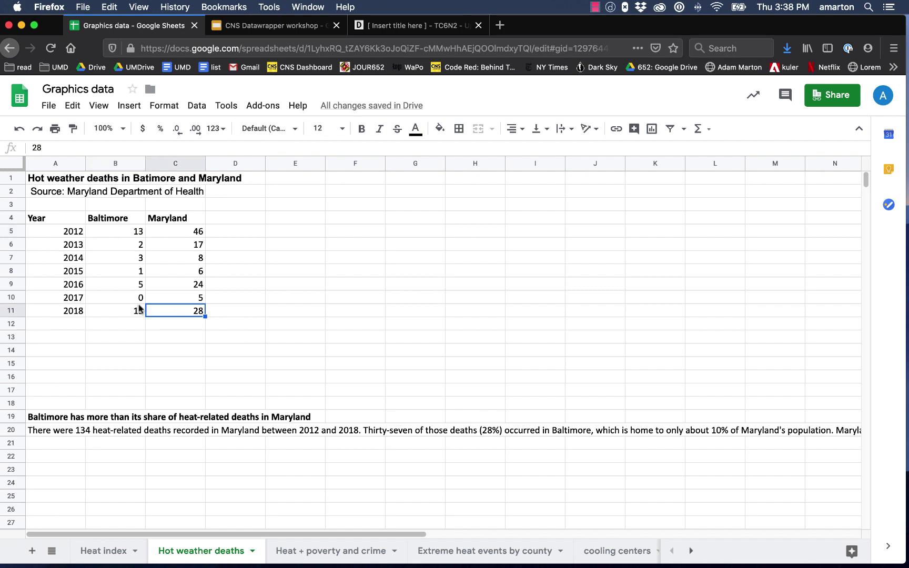
click(119, 312)
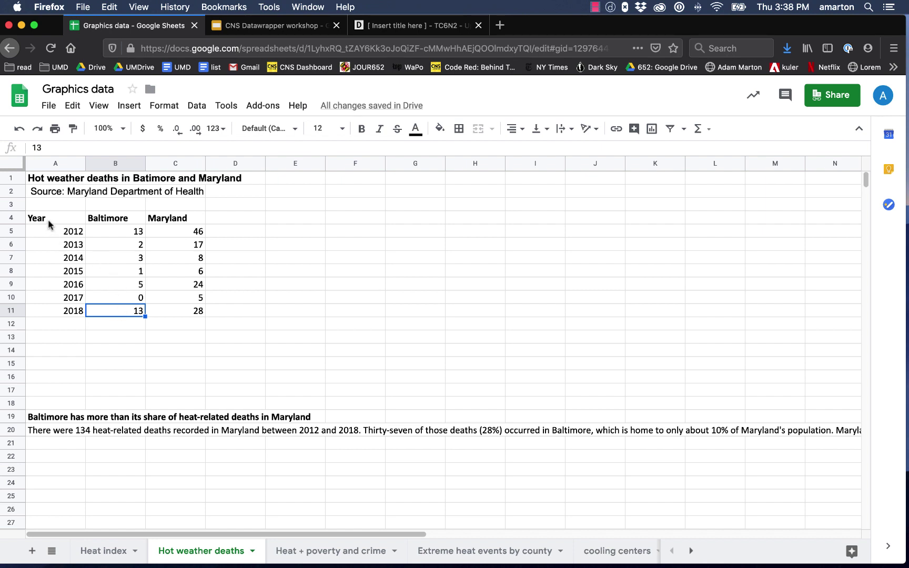
drag(47, 219, 198, 314)
key(super+c)
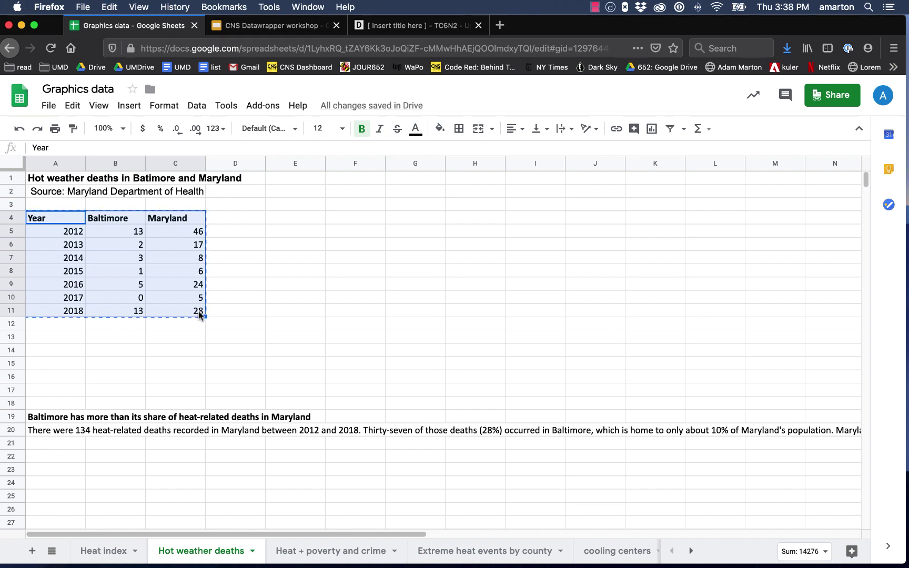
Paste the Year, Baltimore and Maryland table into the new chart and proceed to Check & Describe.
click(440, 26)
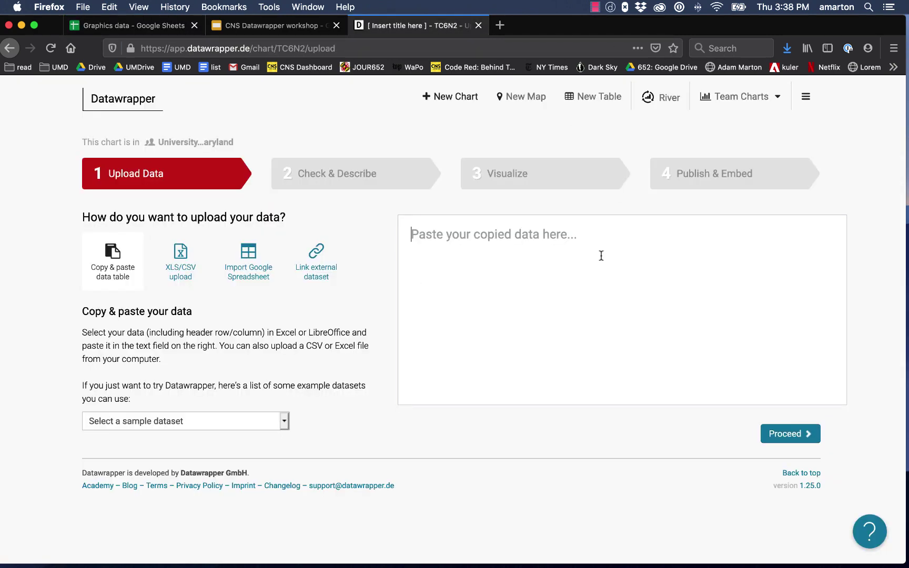
key(super+v)
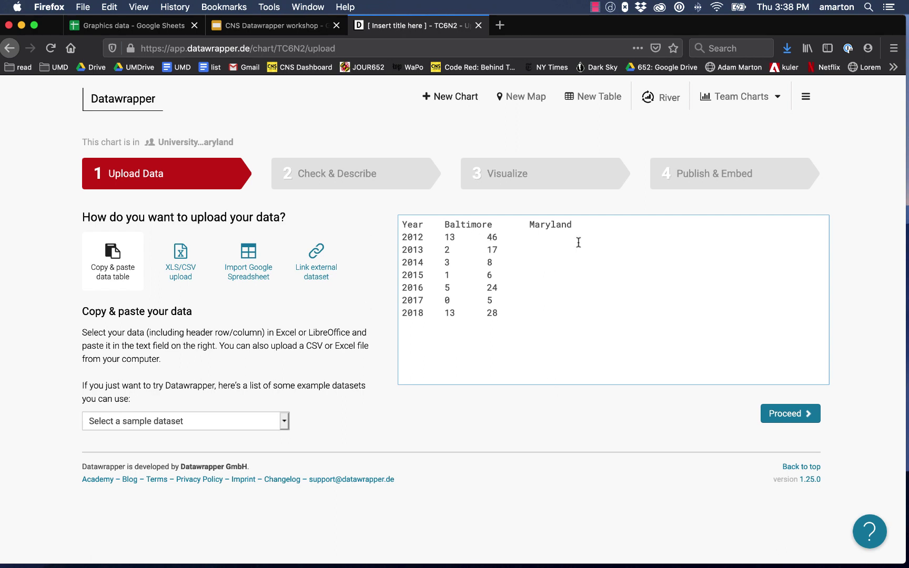
click(784, 415)
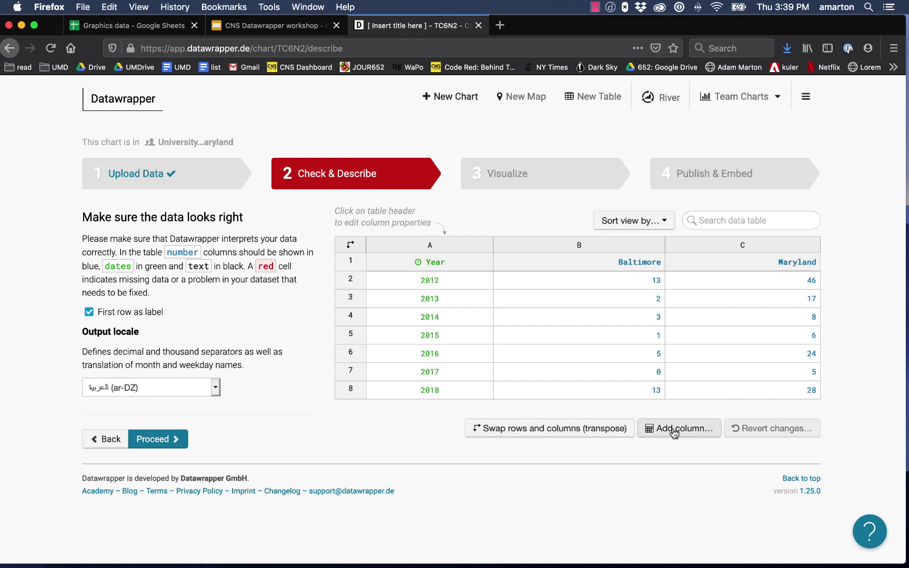
Transpose the table and back so years stay as rows, then proceed to Visualize.
click(577, 432)
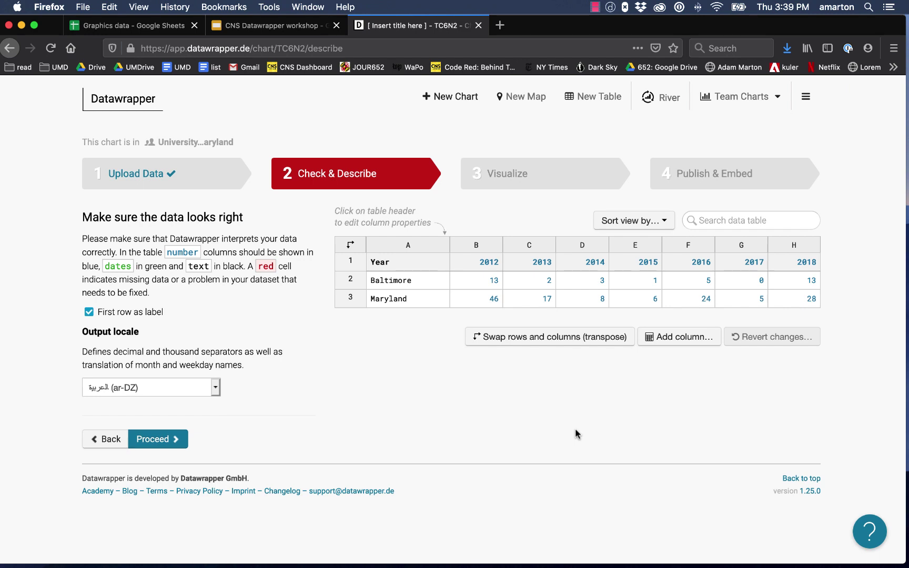
click(542, 342)
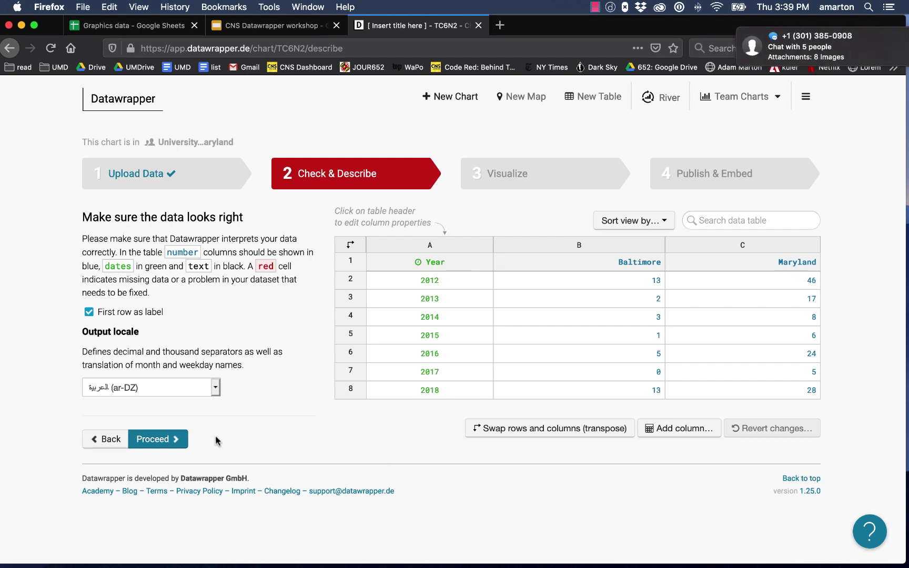
click(170, 439)
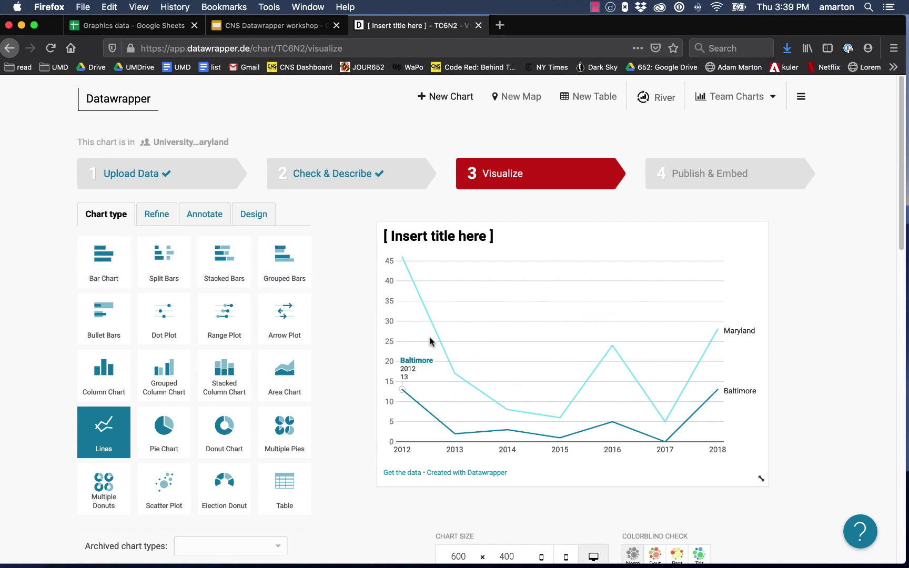
Try a Column Chart, toggling the Maryland and Baltimore series in the preview.
scroll(347, 353, down, 1)
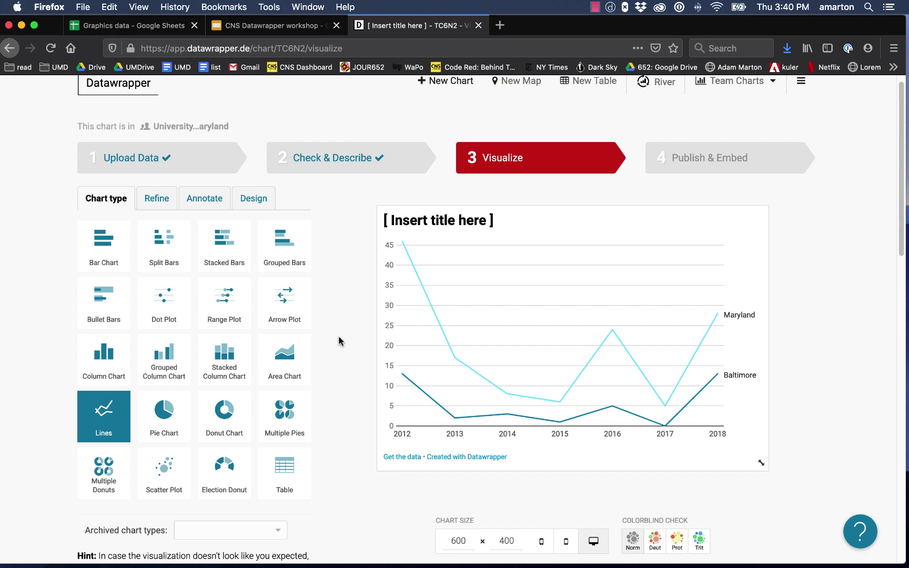
click(113, 370)
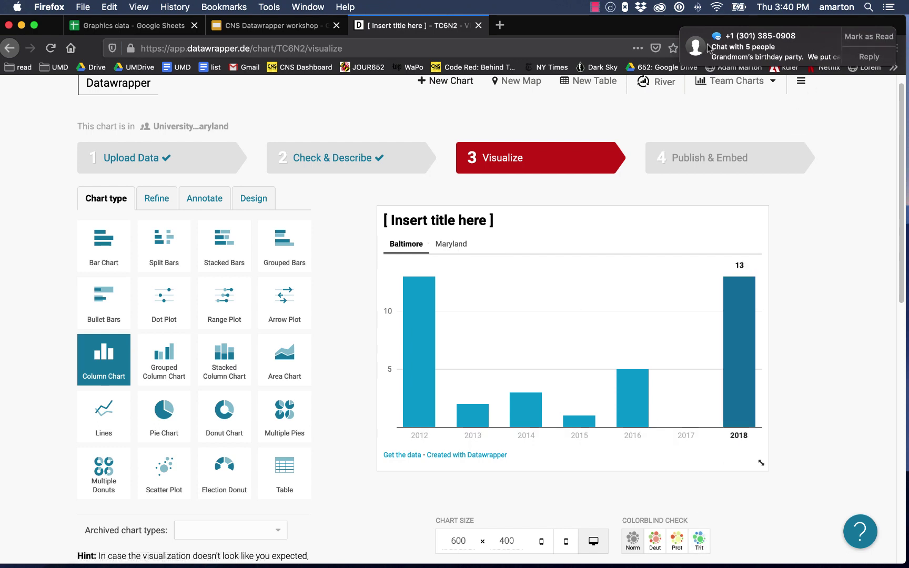
click(860, 42)
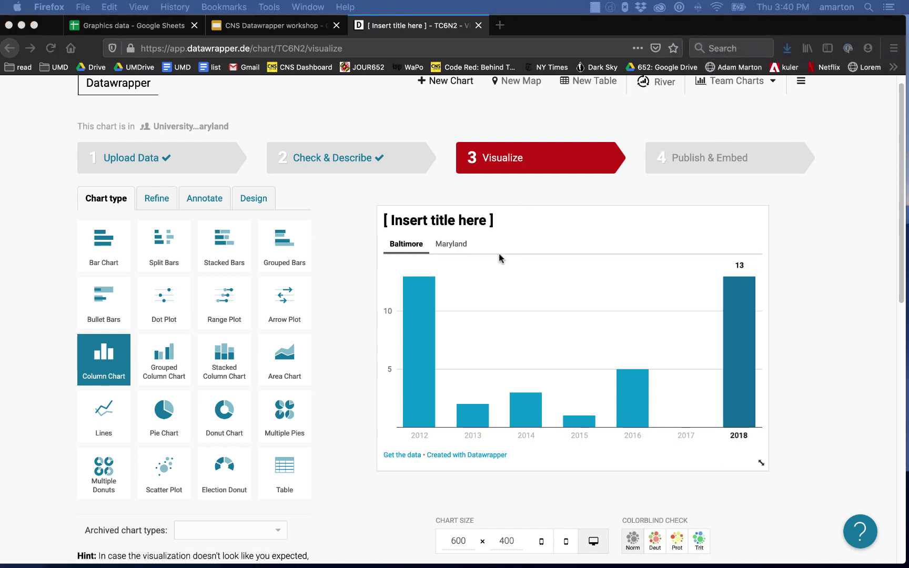
click(456, 245)
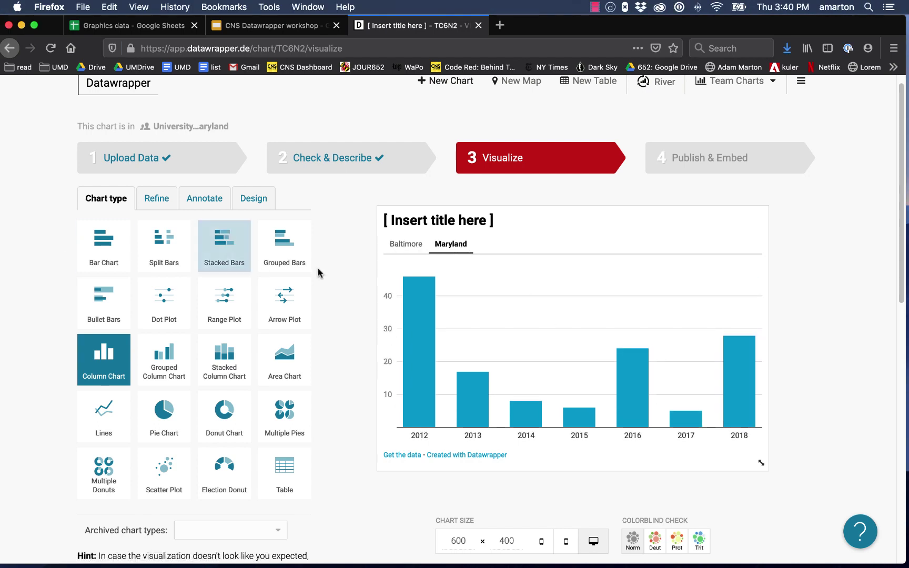
click(413, 244)
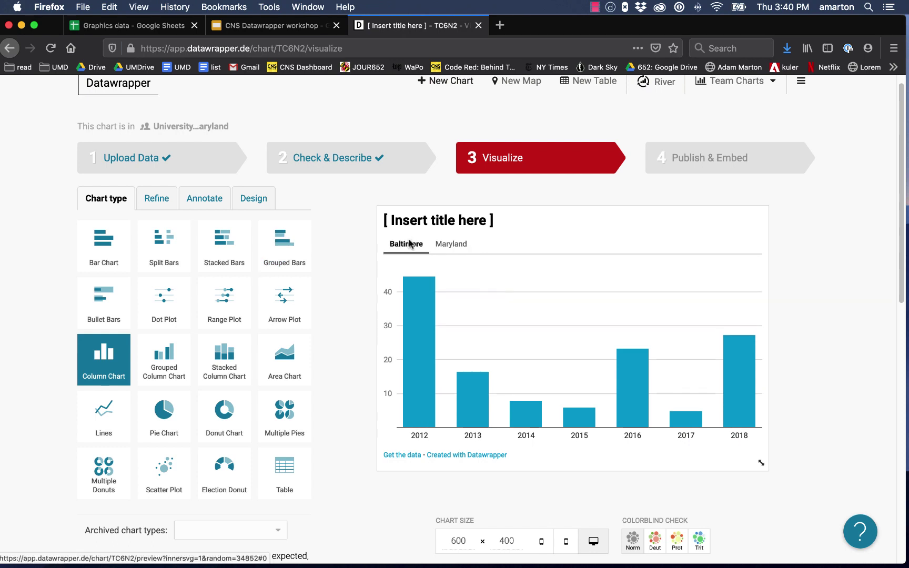
Compare Grouped Column and Stacked Bars, then settle on Grouped Bars.
click(166, 361)
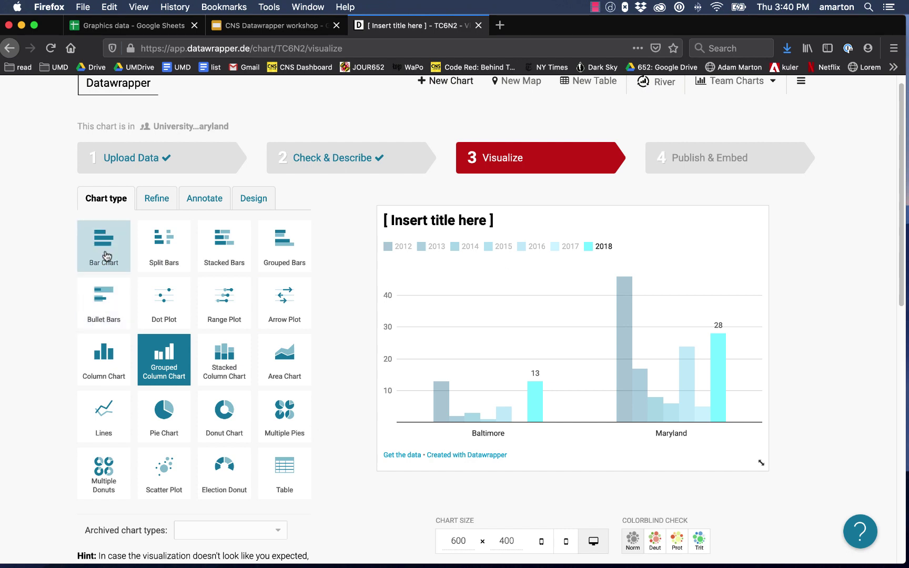
click(209, 259)
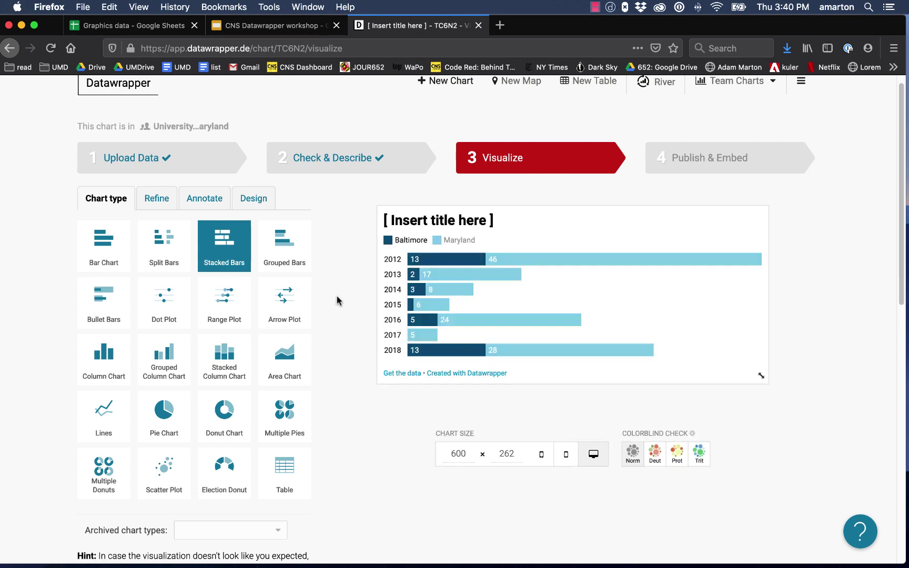
click(298, 256)
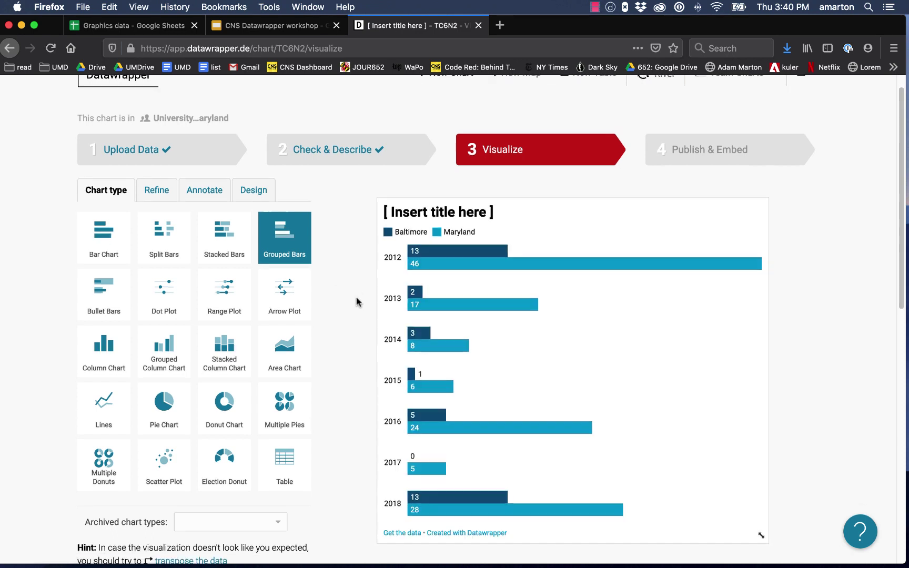
scroll(357, 300, down, 1)
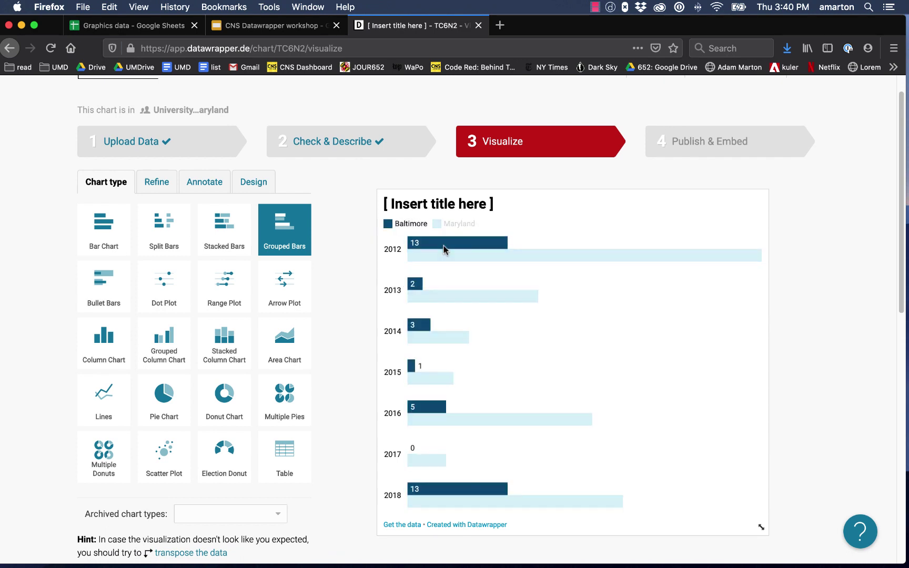
scroll(350, 268, down, 1)
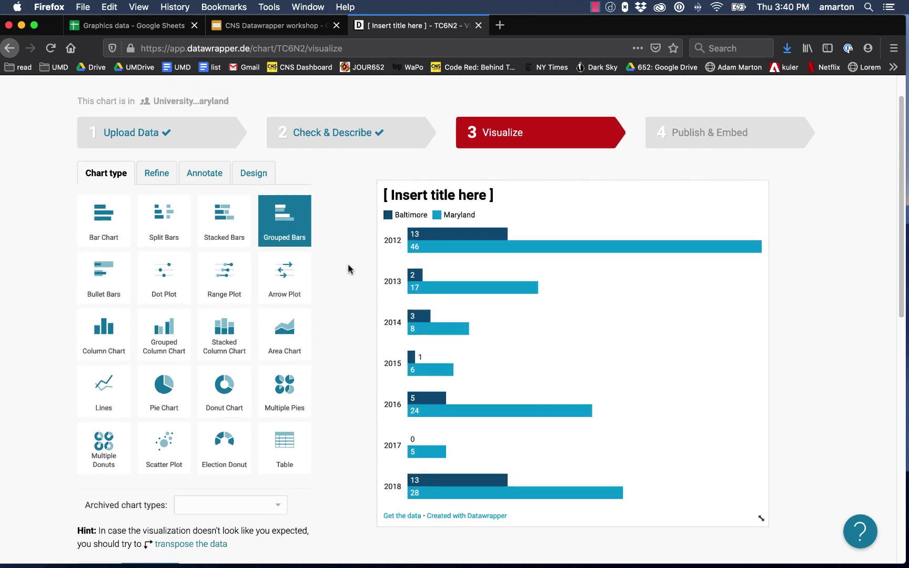
scroll(350, 271, down, 5)
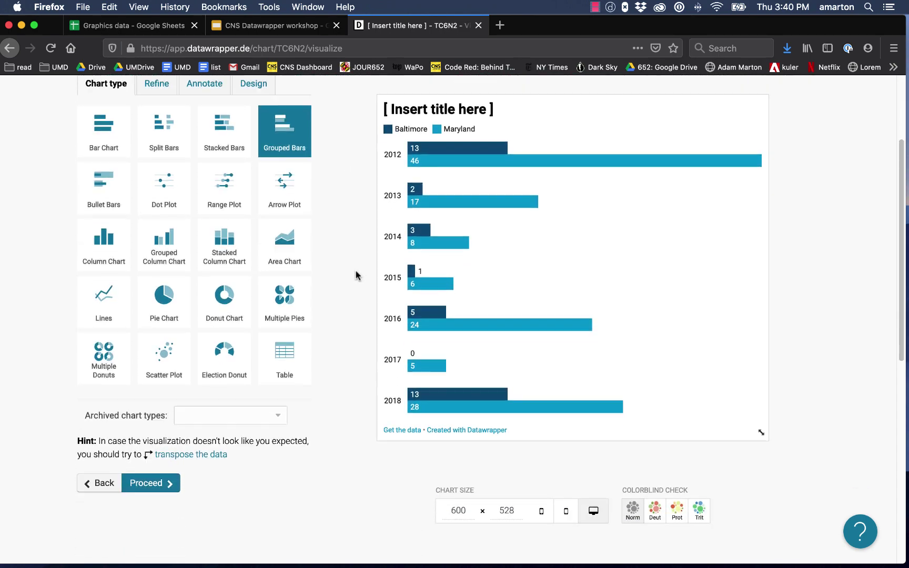
scroll(358, 273, up, 4)
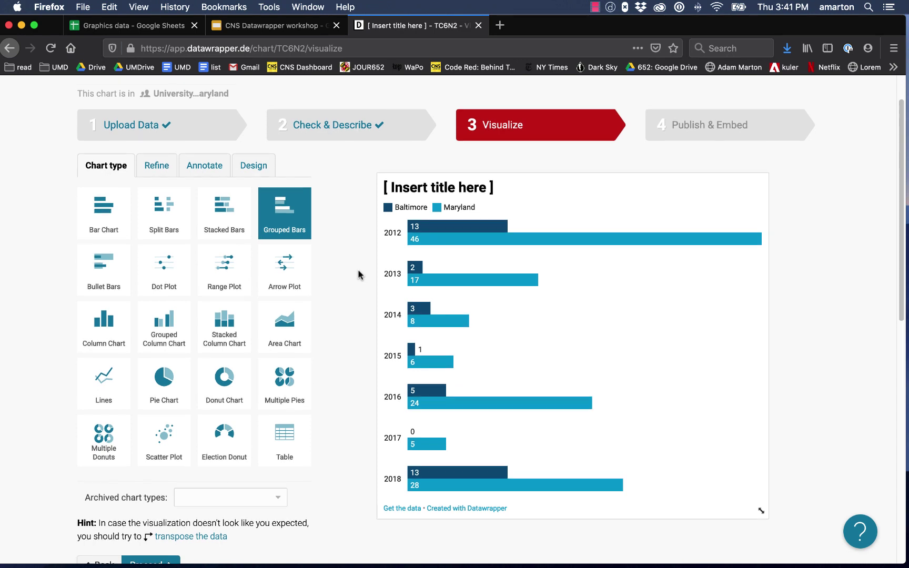
click(162, 164)
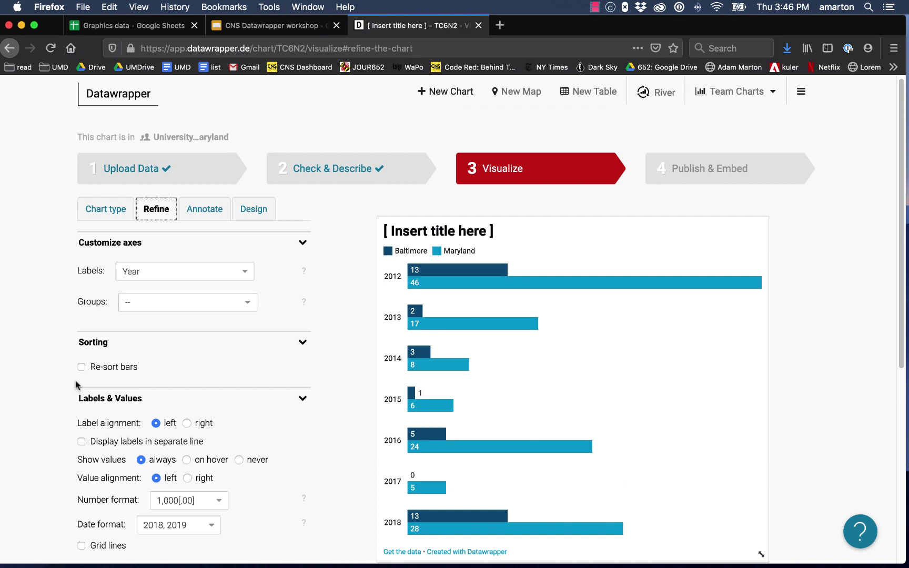
scroll(76, 382, down, 1)
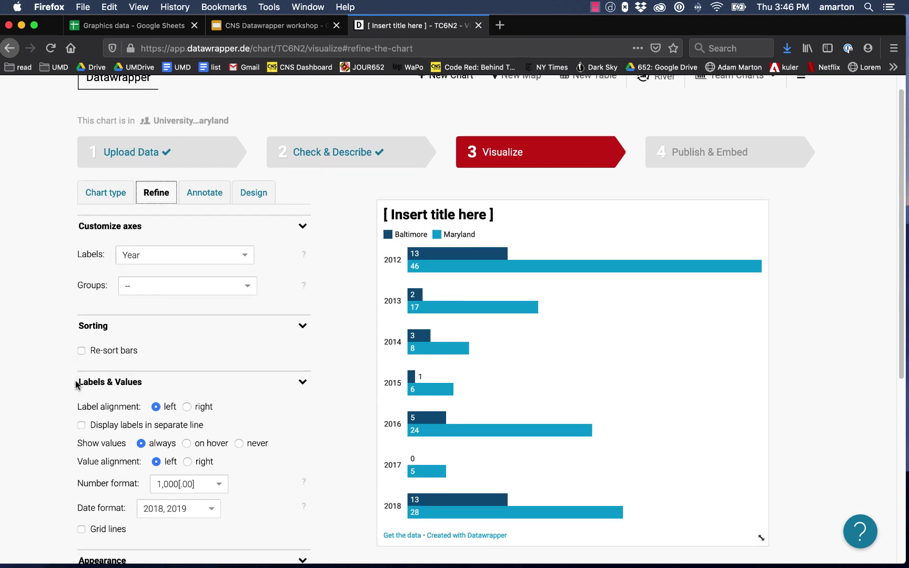
click(192, 254)
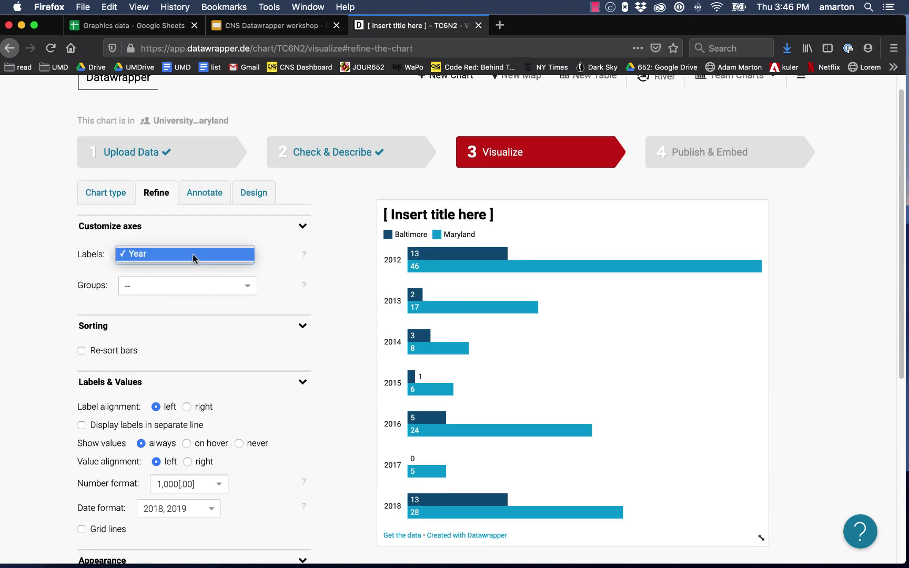
click(228, 237)
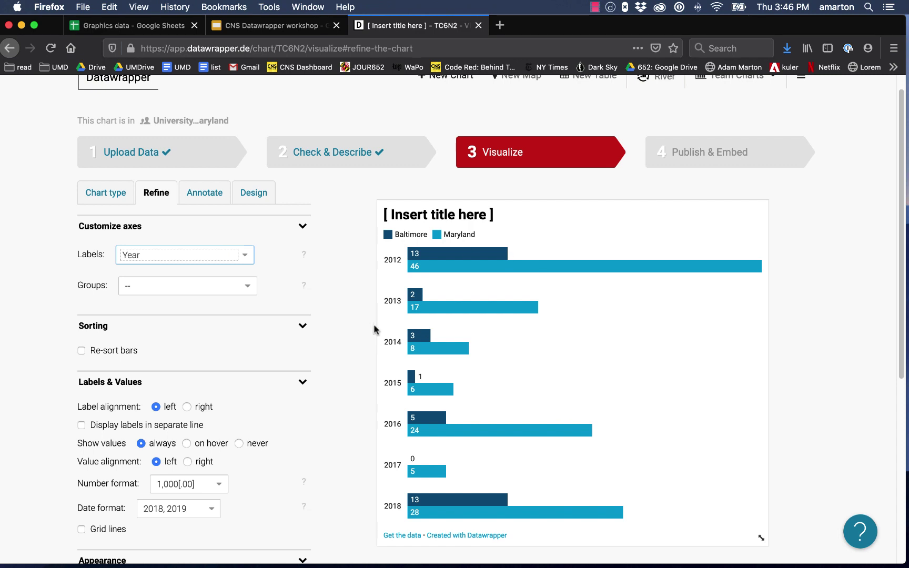
click(247, 286)
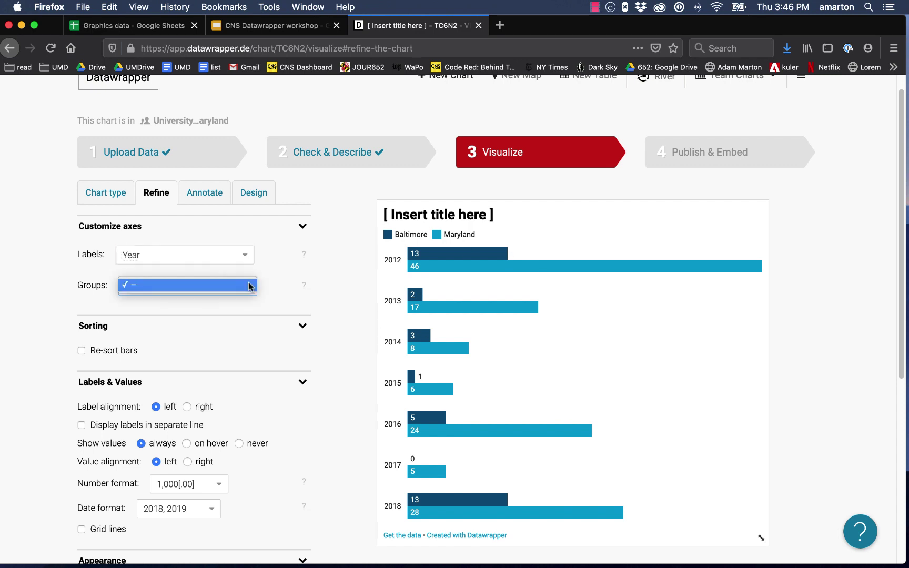
click(55, 288)
scroll(55, 288, down, 1)
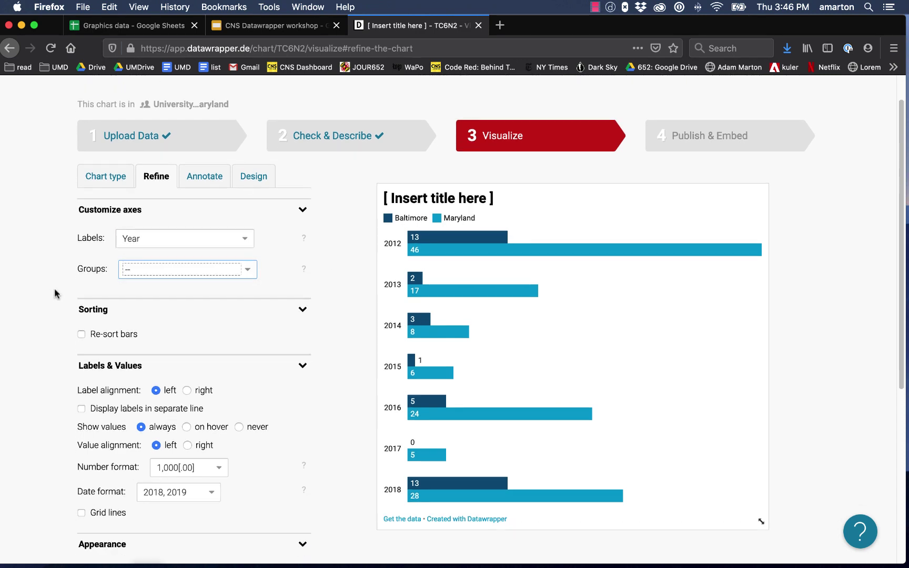
scroll(42, 357, down, 2)
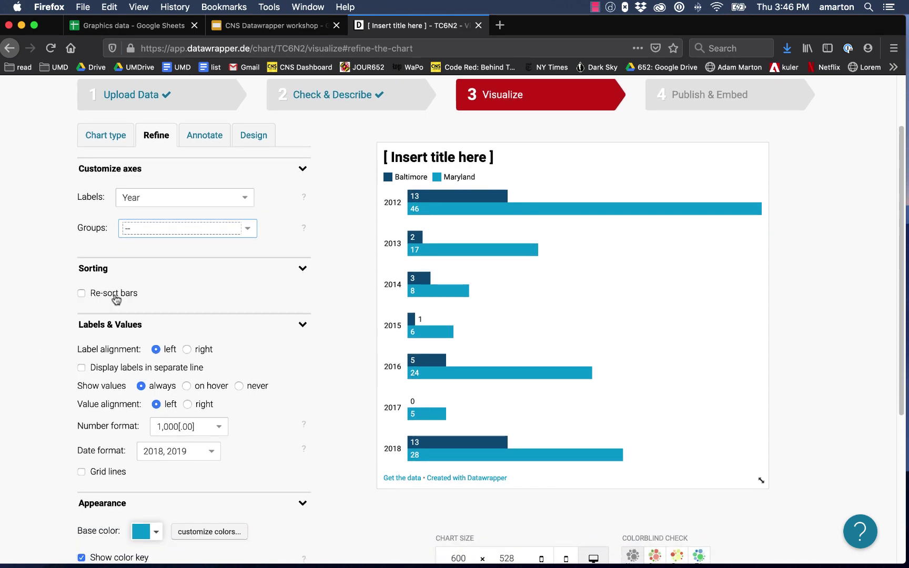
scroll(41, 371, down, 1)
scroll(41, 372, down, 2)
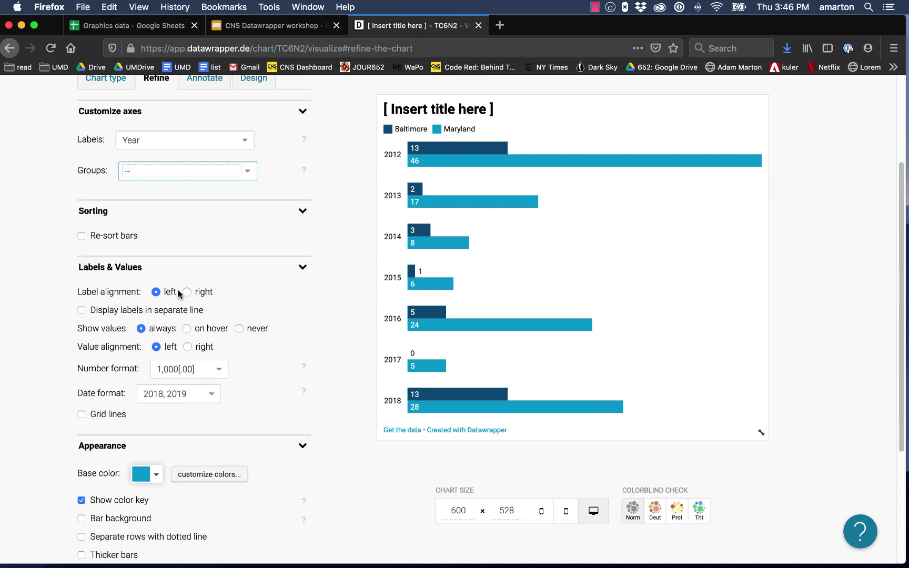
click(188, 292)
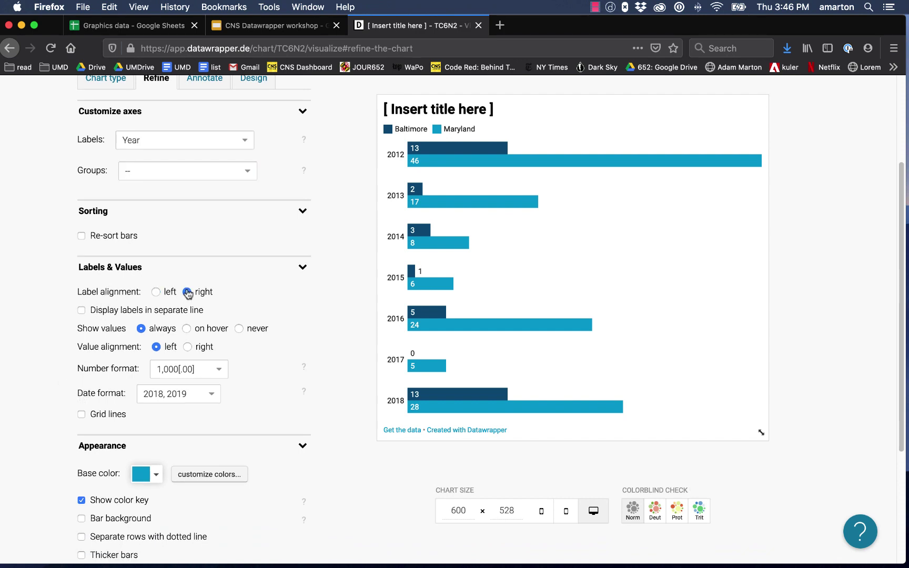
click(156, 291)
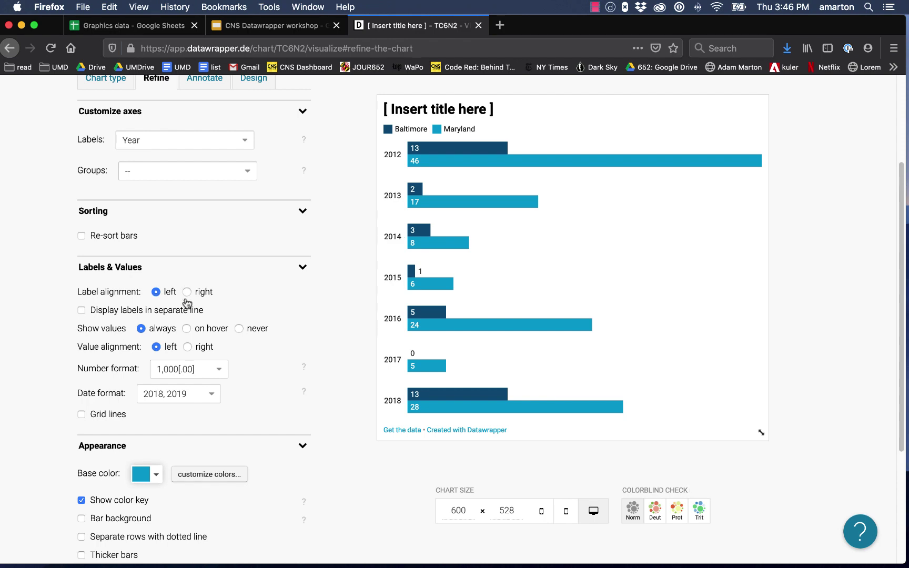
scroll(42, 335, down, 1)
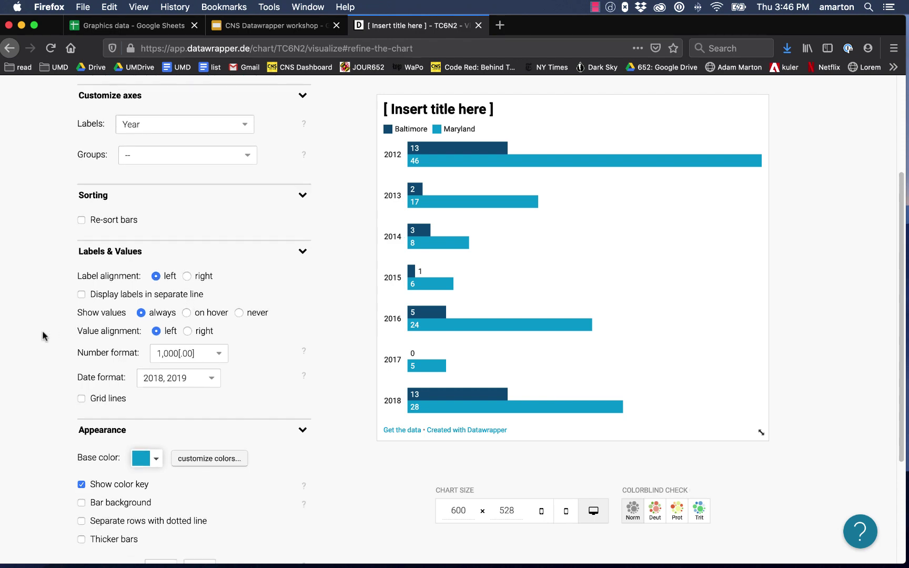
click(81, 295)
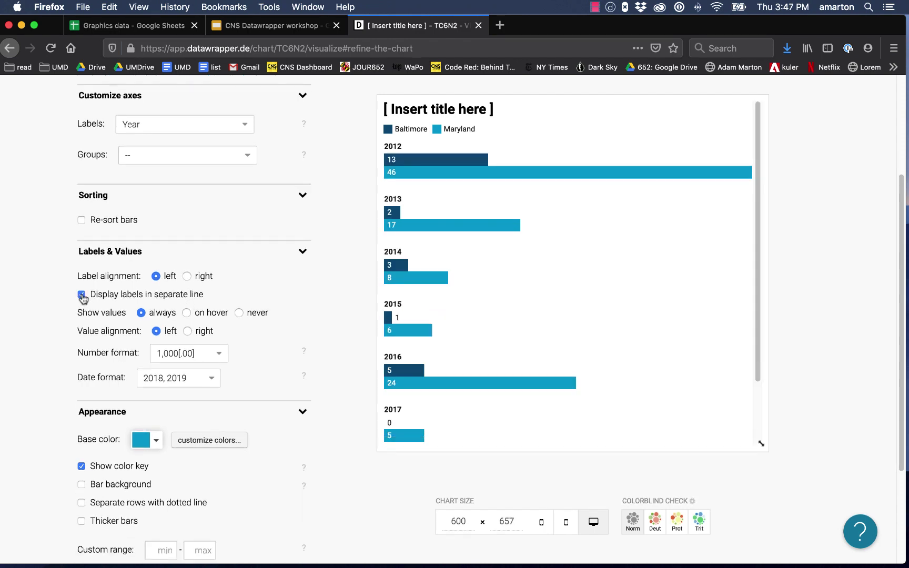
click(82, 295)
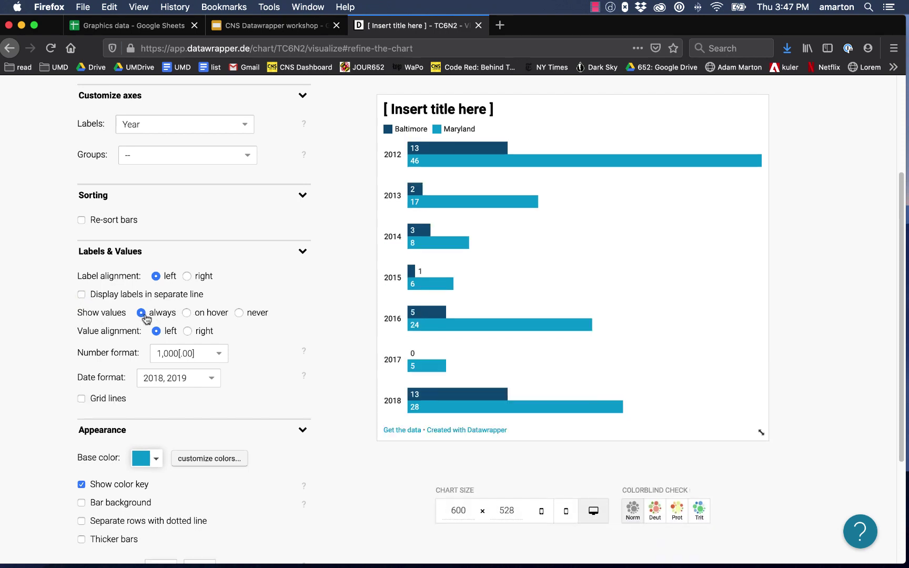
click(187, 312)
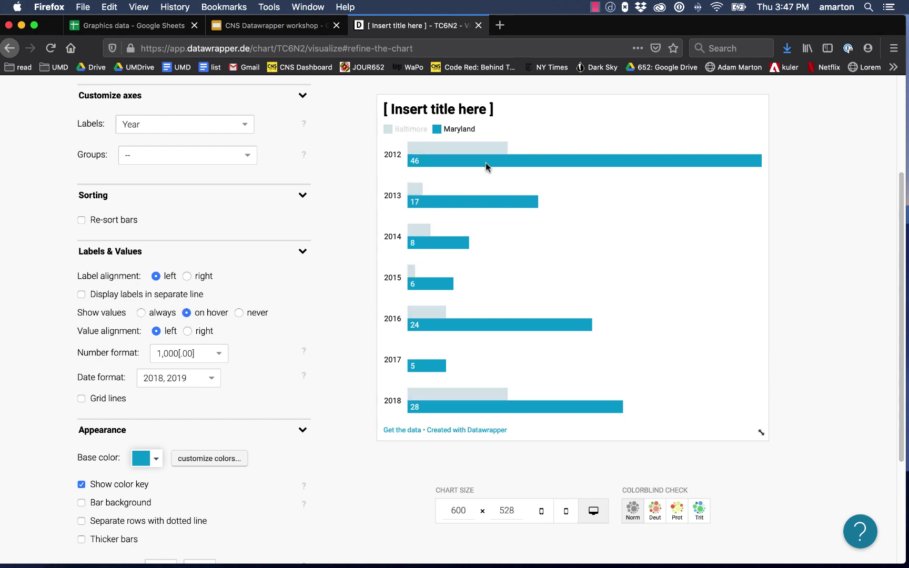
mouse_move(476, 150)
click(238, 313)
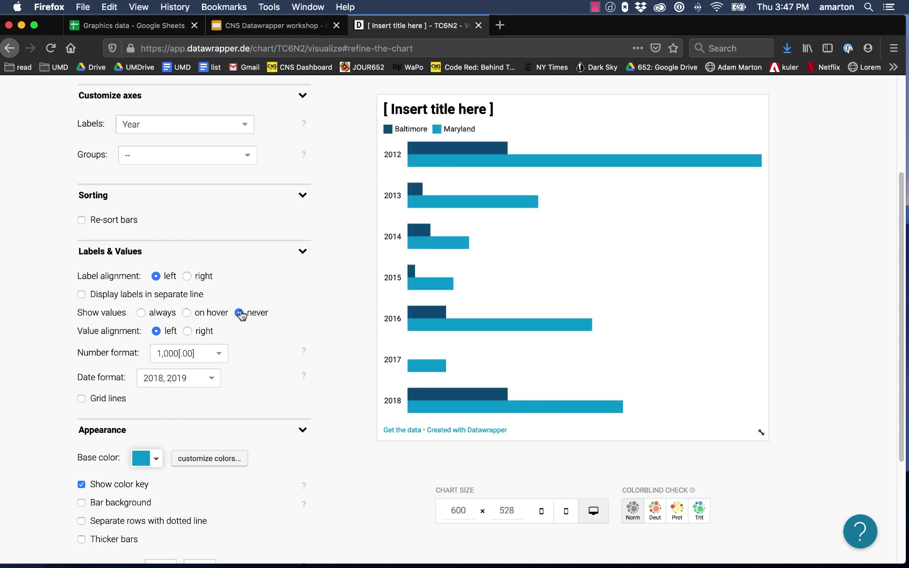
click(141, 312)
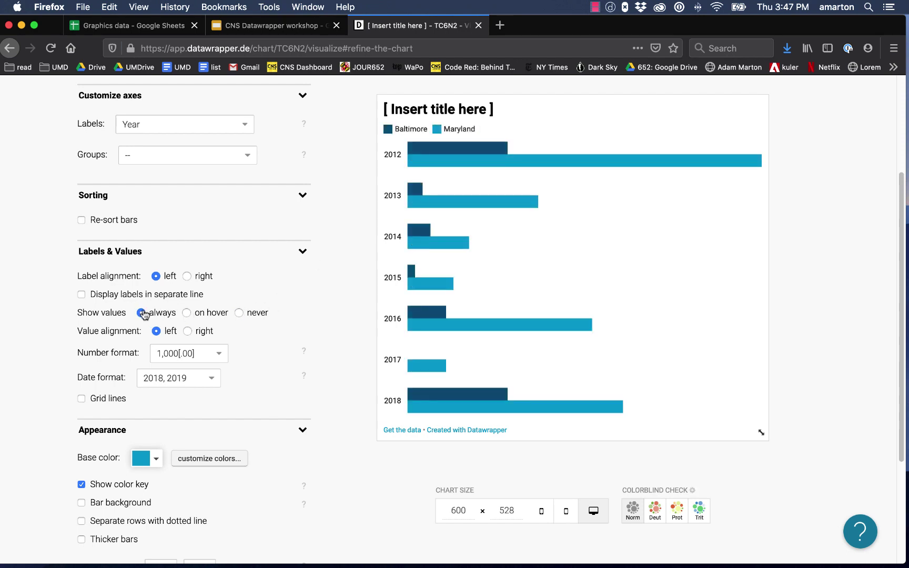
click(188, 331)
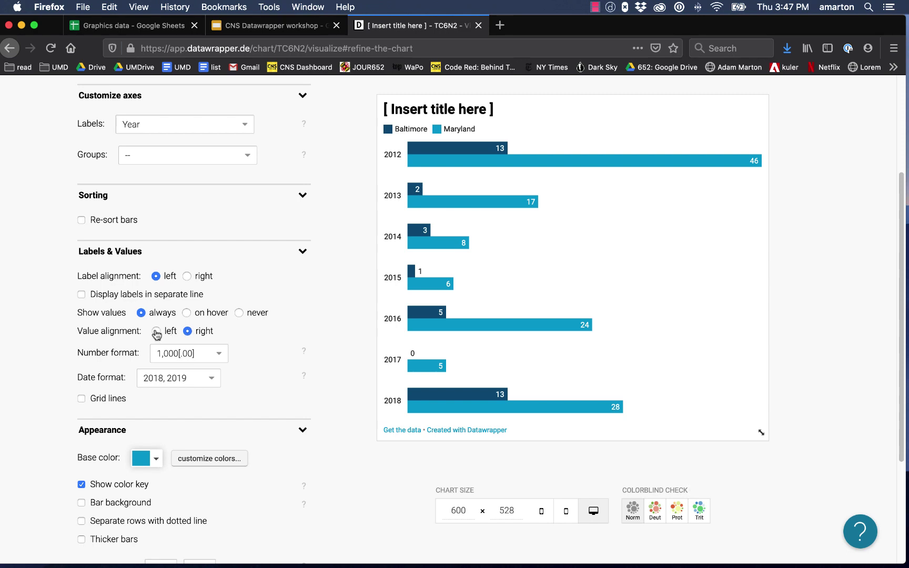
scroll(69, 342, down, 1)
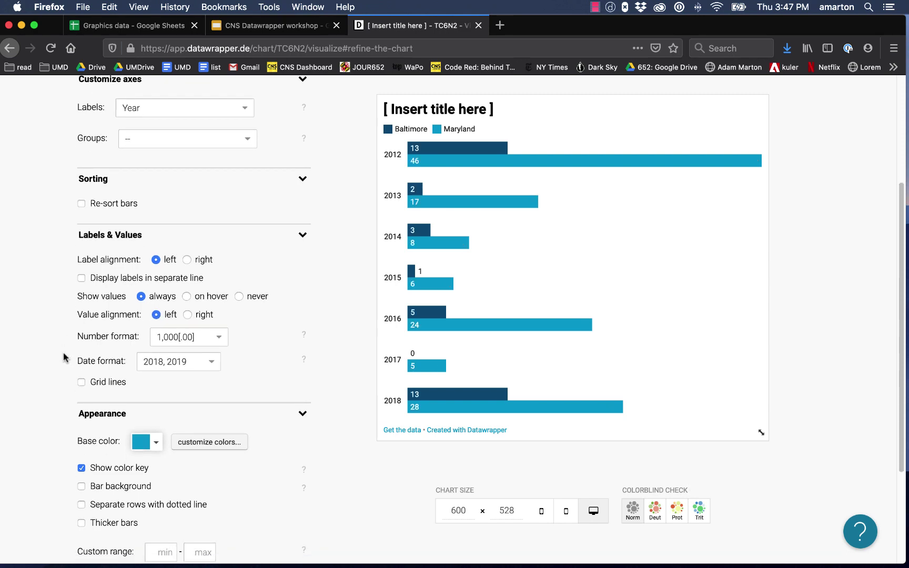
click(204, 341)
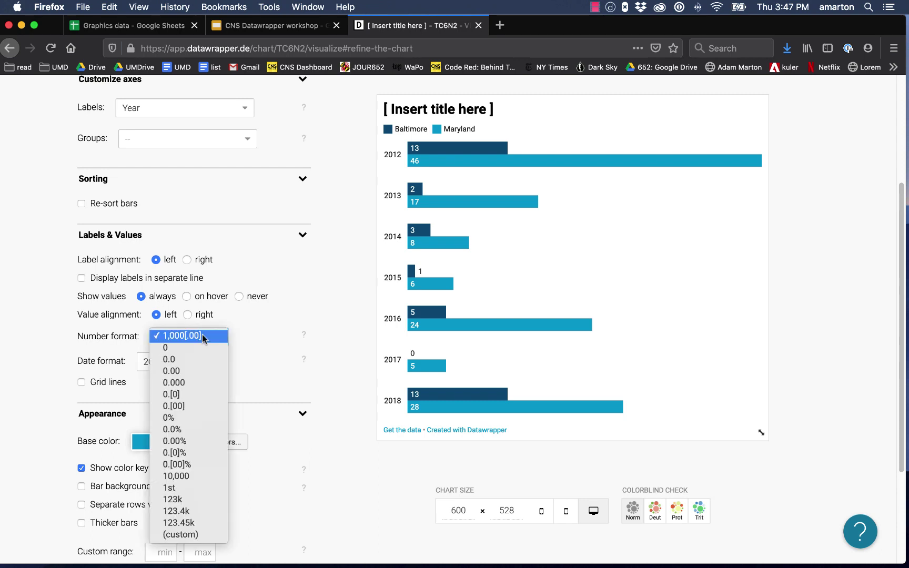
click(70, 329)
click(183, 367)
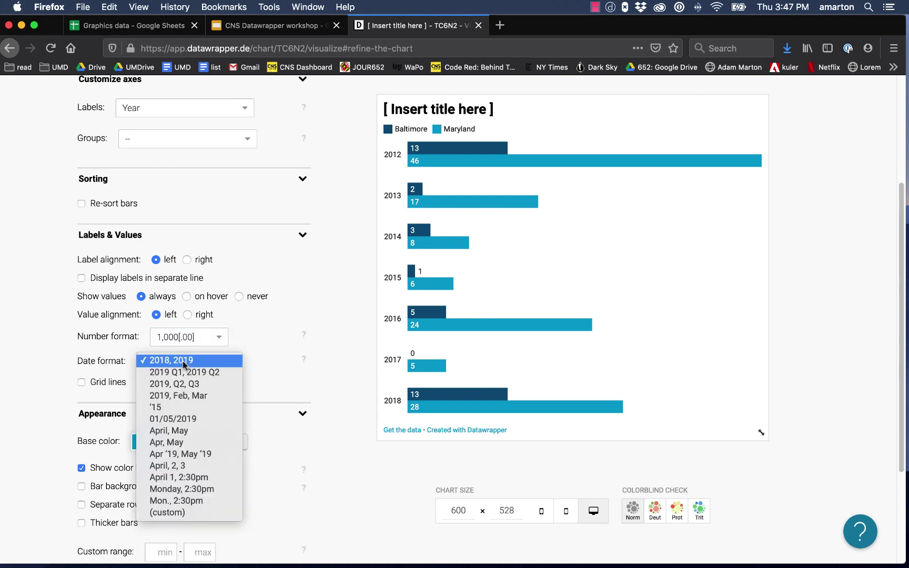
click(33, 315)
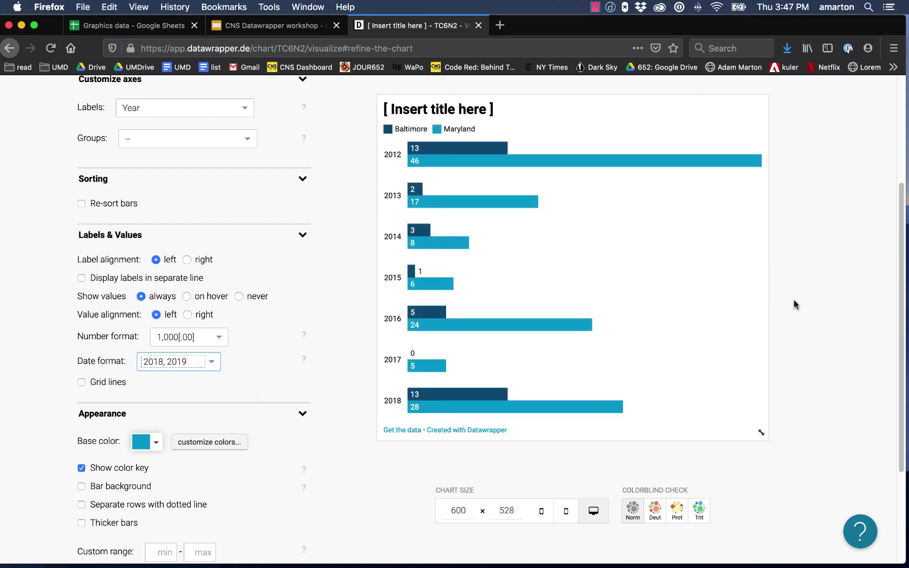
scroll(50, 418, down, 2)
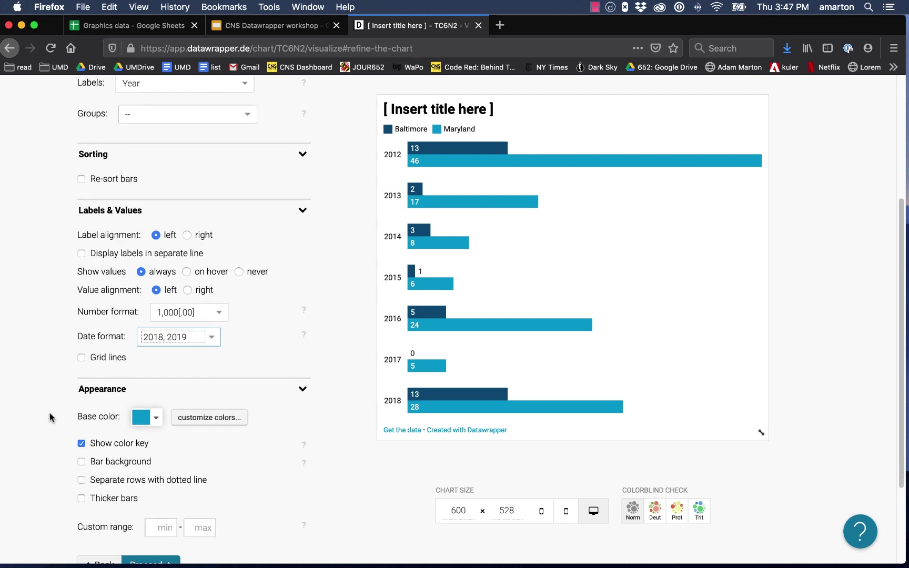
scroll(50, 418, down, 2)
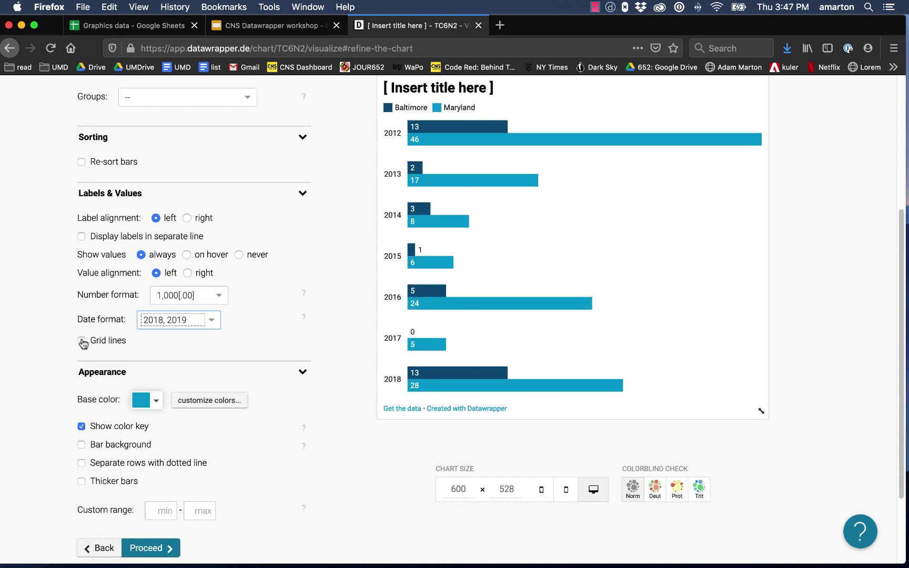
click(81, 341)
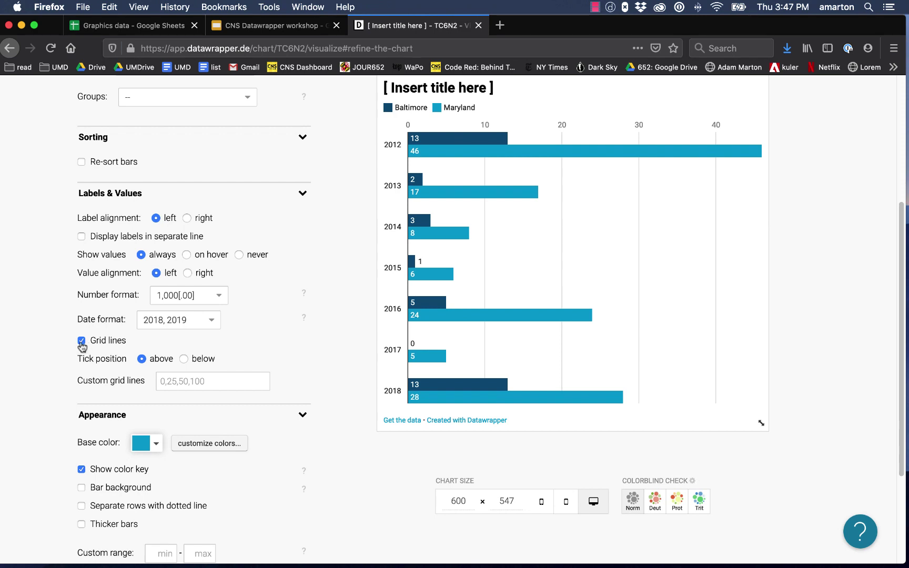
click(81, 341)
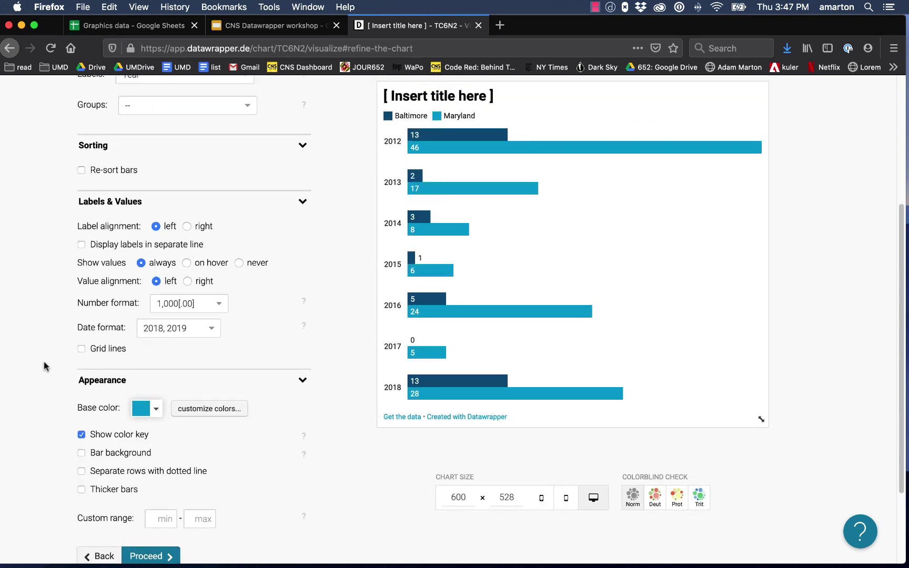
Try mint, green and red base colours, keeping orange.
click(156, 413)
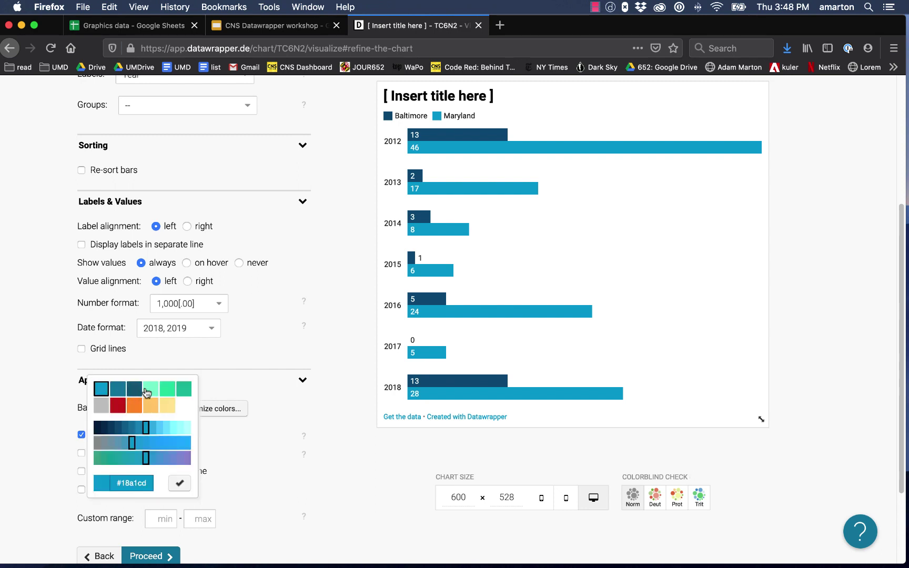
click(150, 393)
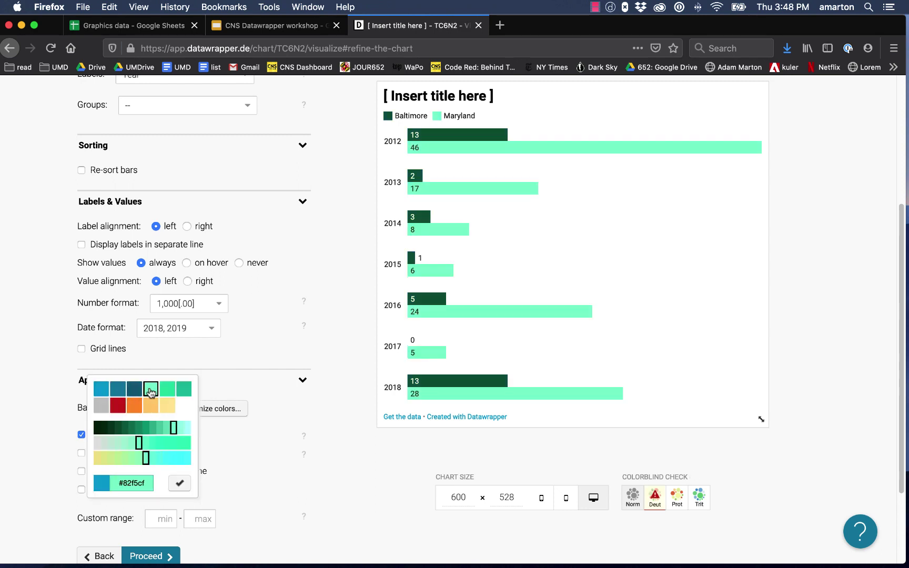
click(167, 390)
click(124, 407)
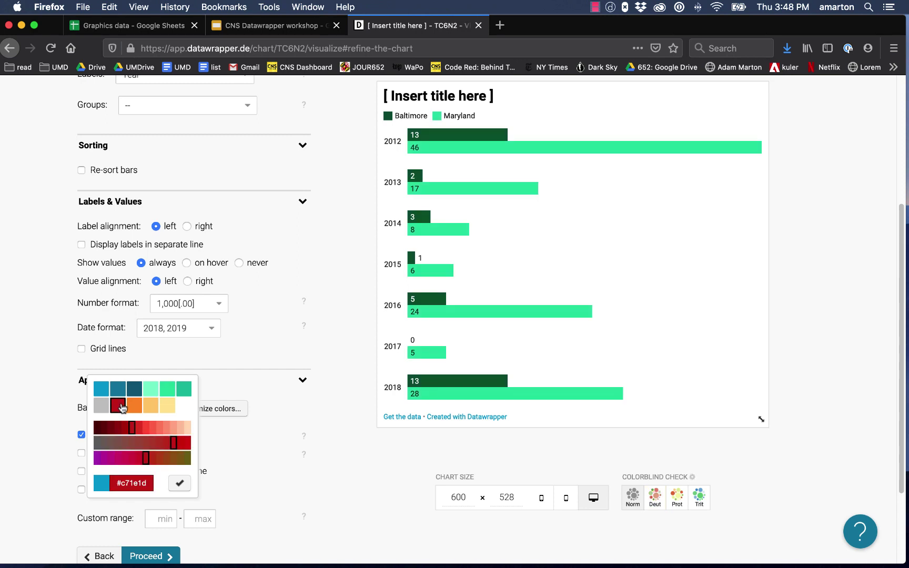
click(131, 407)
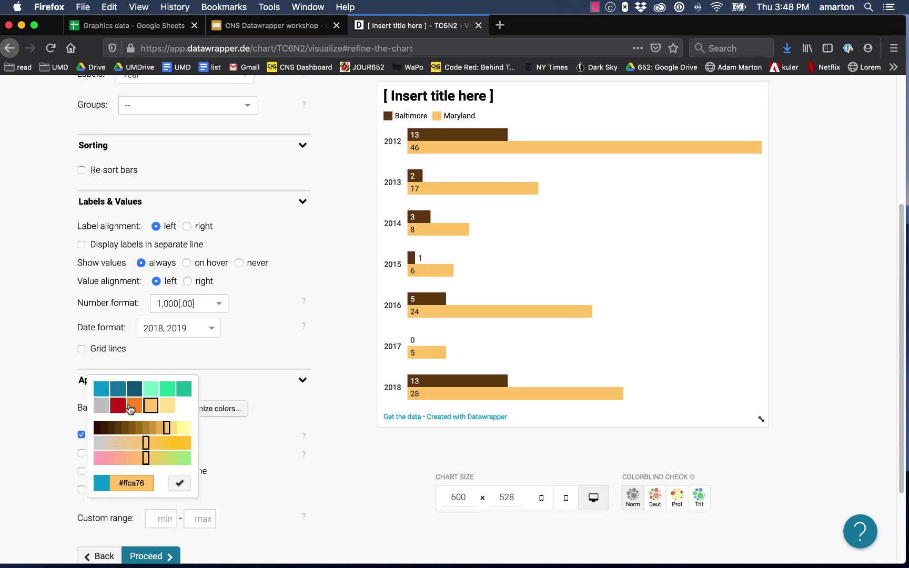
click(51, 391)
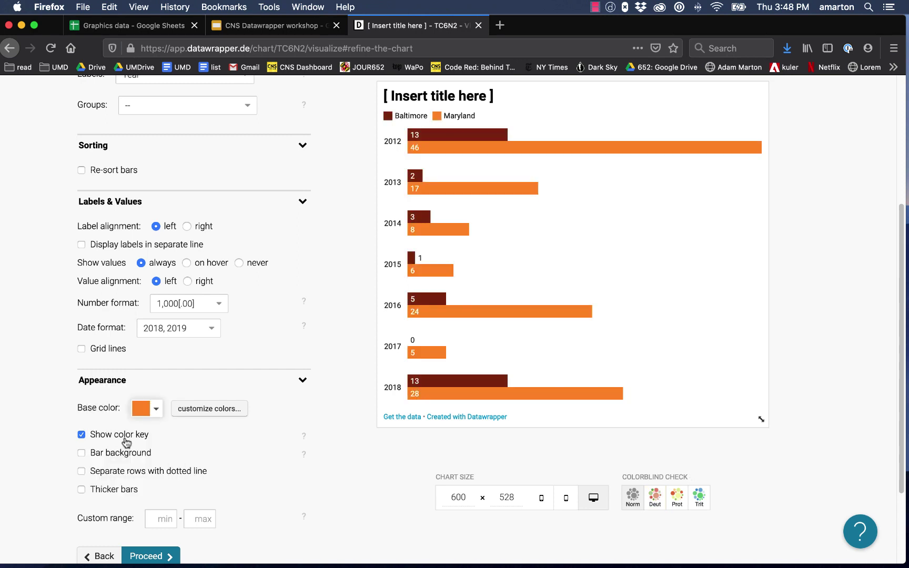
Customize per-series colours, trying teal, mint and dark green for Baltimore.
click(195, 409)
scroll(237, 415, down, 1)
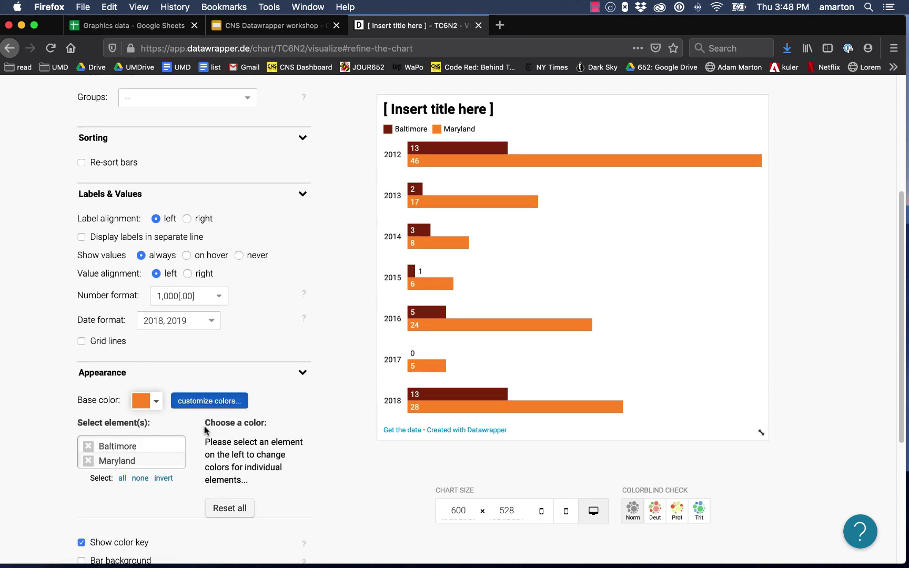
click(143, 450)
click(229, 446)
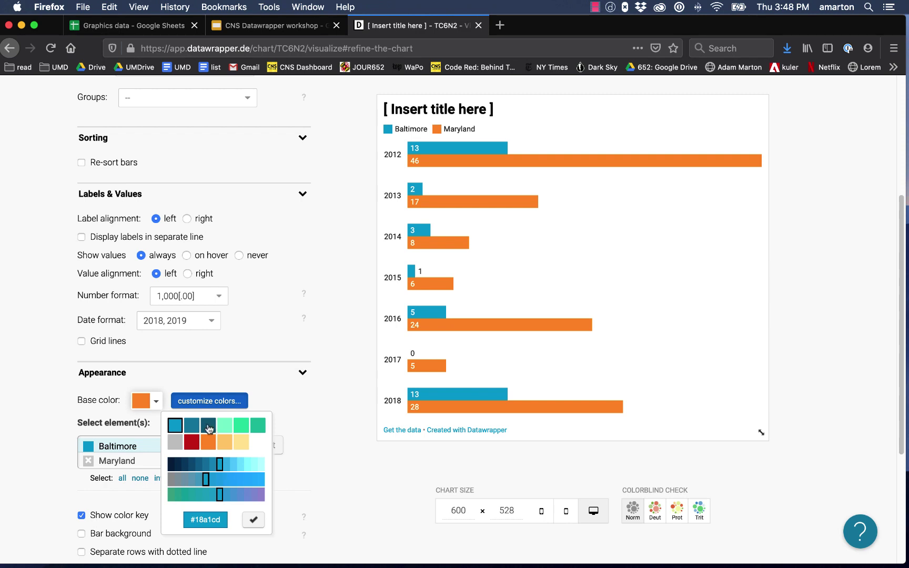
click(208, 426)
click(224, 425)
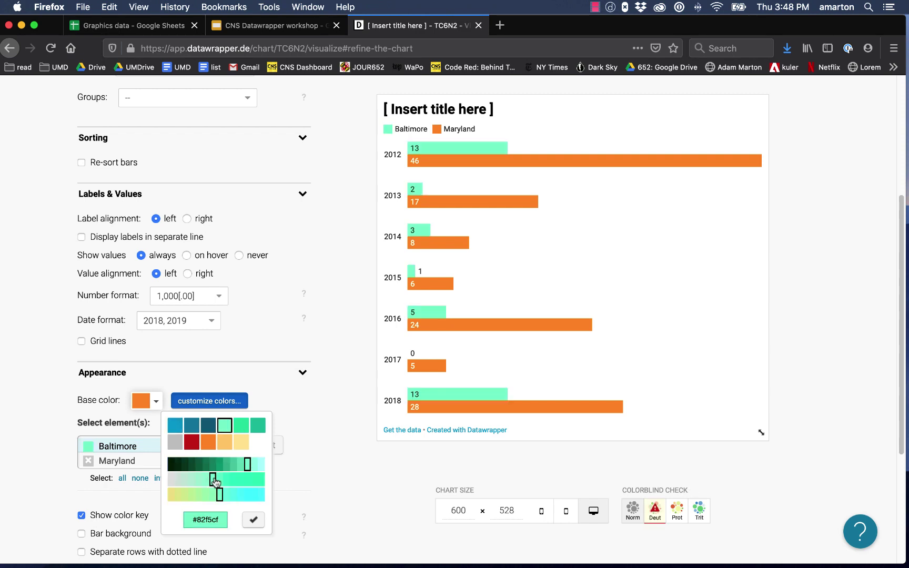
double_click(214, 465)
Make Baltimore's bars purple (#b049a3).
click(227, 445)
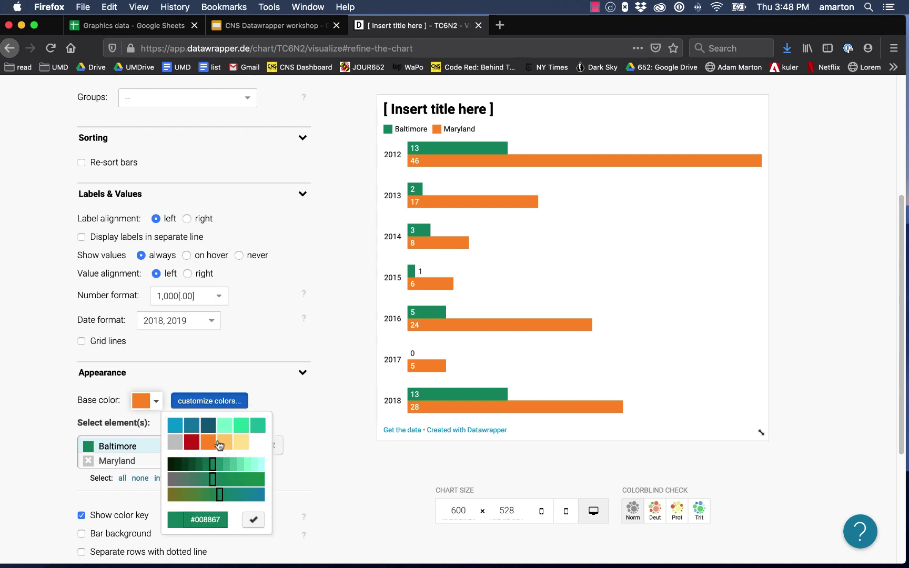
click(238, 464)
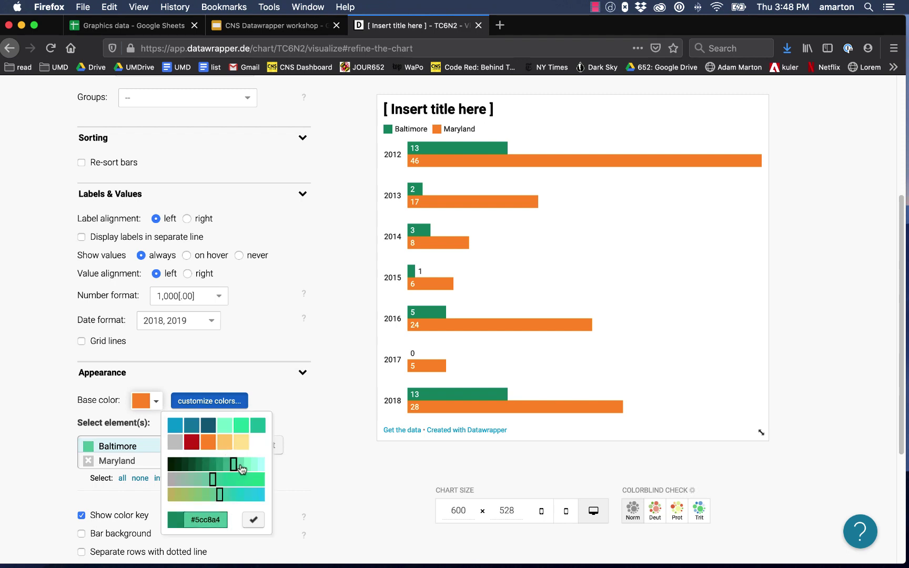
click(238, 479)
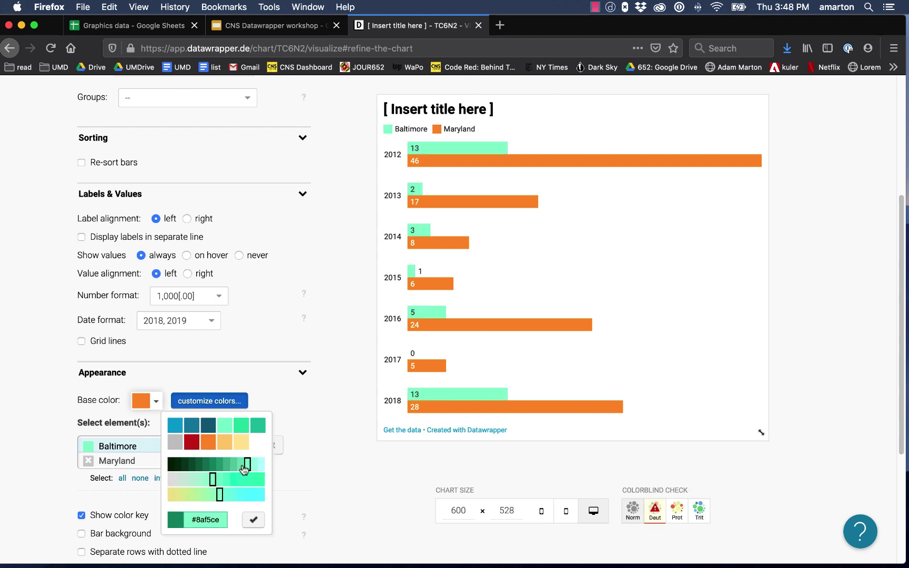
click(206, 428)
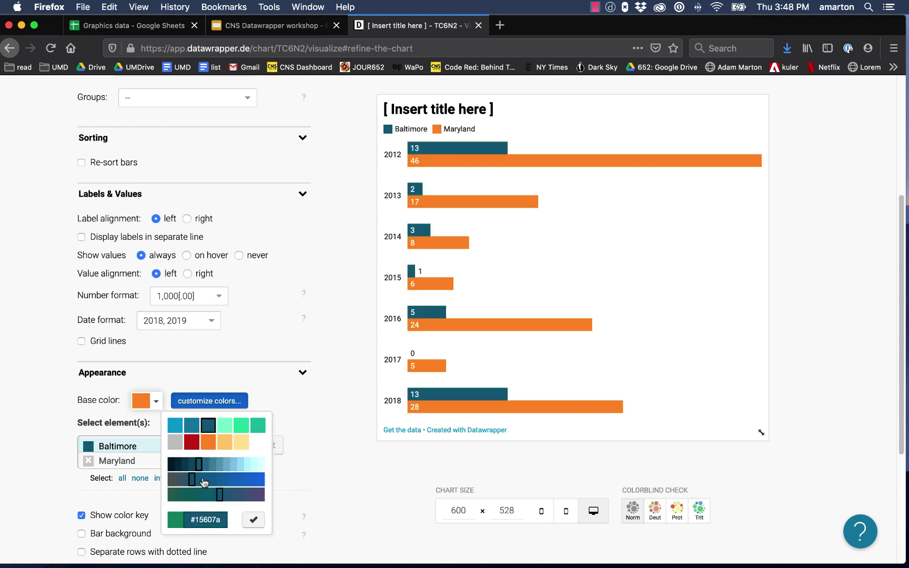
click(252, 479)
click(255, 497)
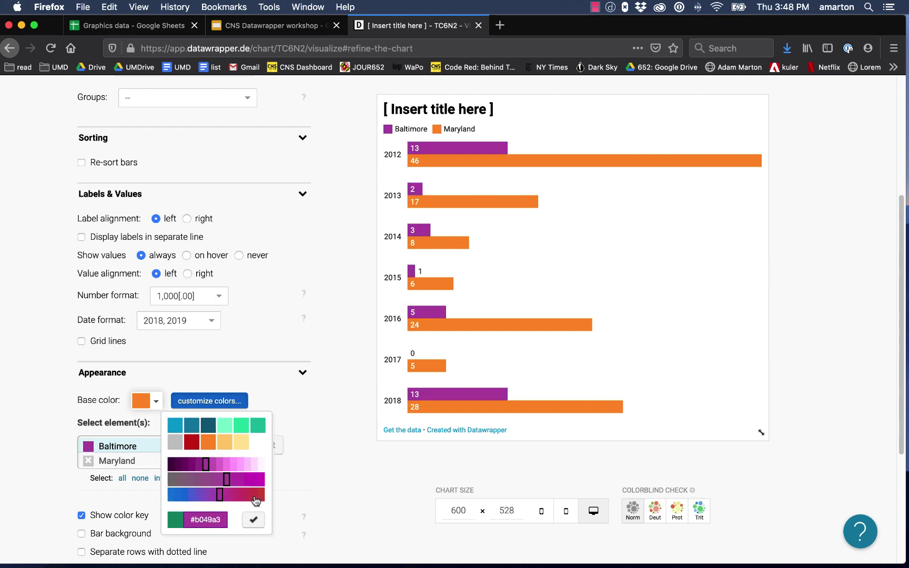
Make Maryland's bars bright blue (#006fcc).
click(139, 463)
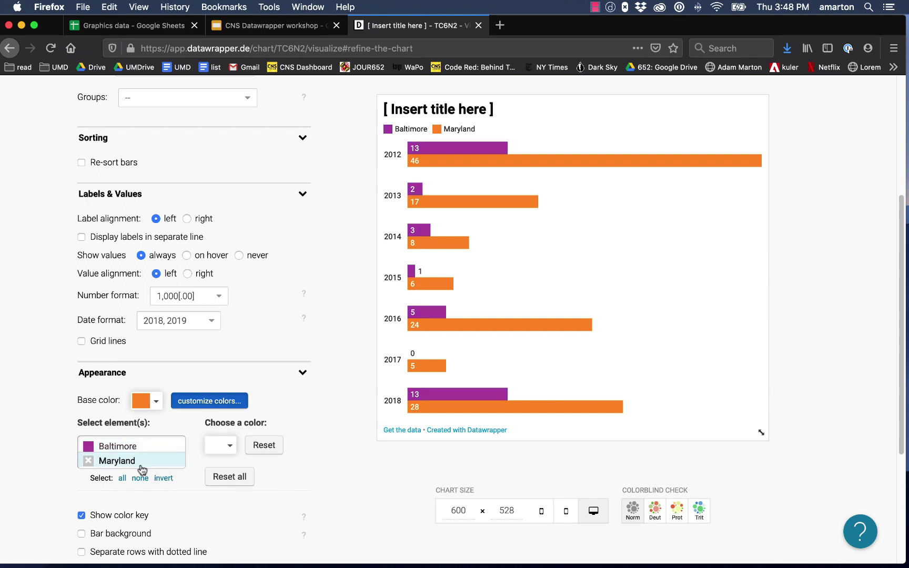
click(226, 448)
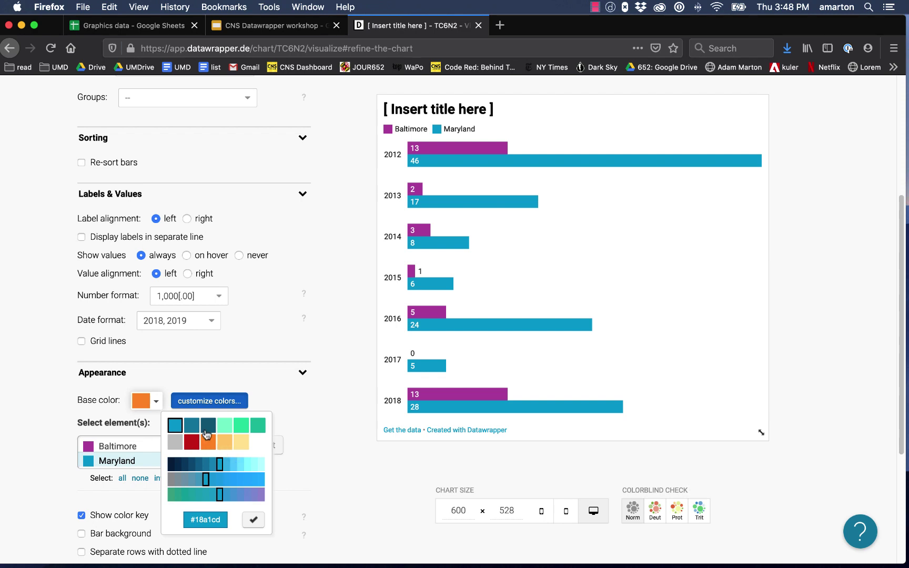
click(205, 432)
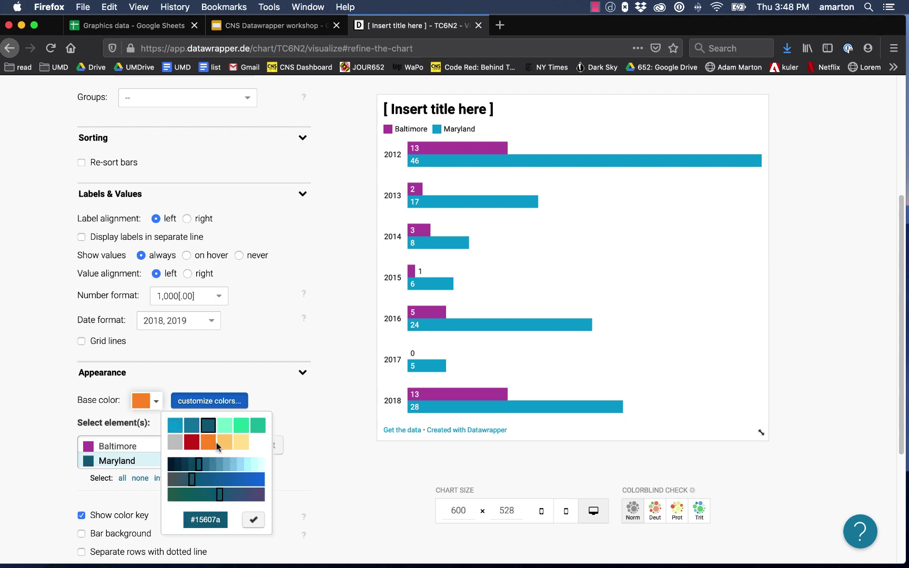
click(251, 480)
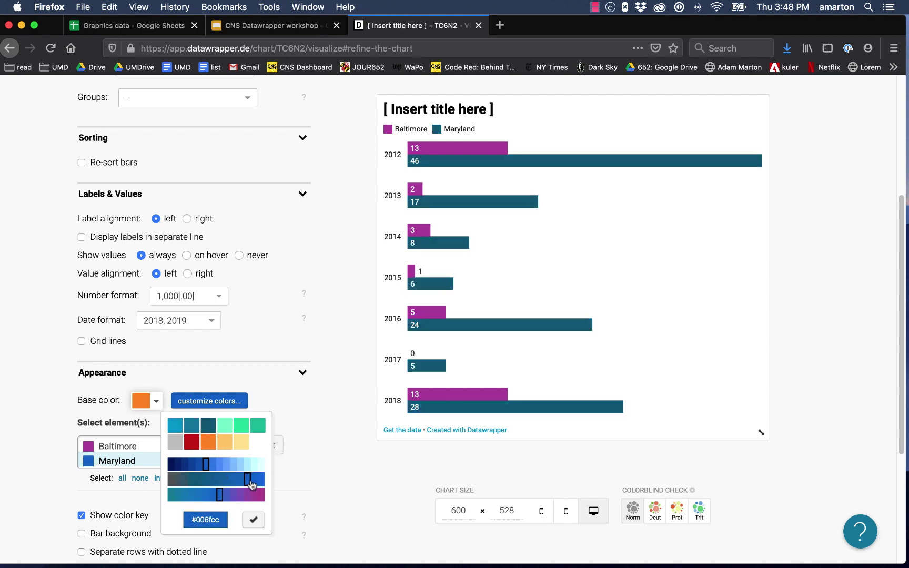
click(315, 489)
scroll(315, 483, down, 3)
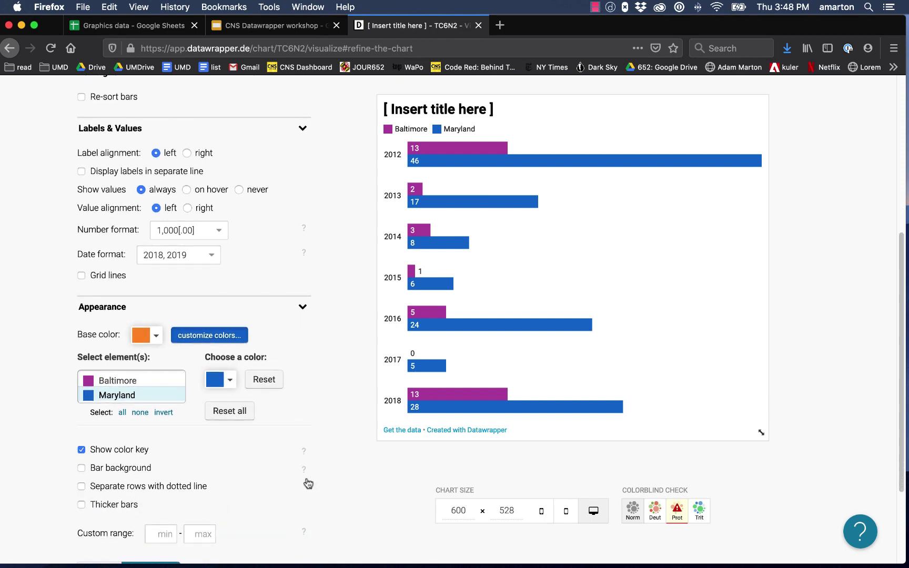
Keep the colour key shown, and try then remove grey row backgrounds.
click(81, 450)
click(80, 450)
scroll(42, 455, down, 1)
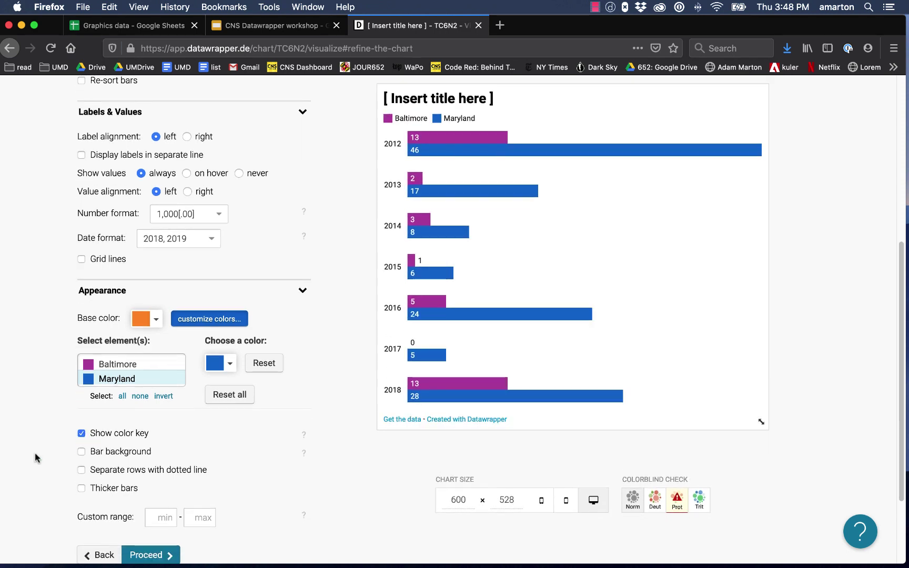
click(81, 452)
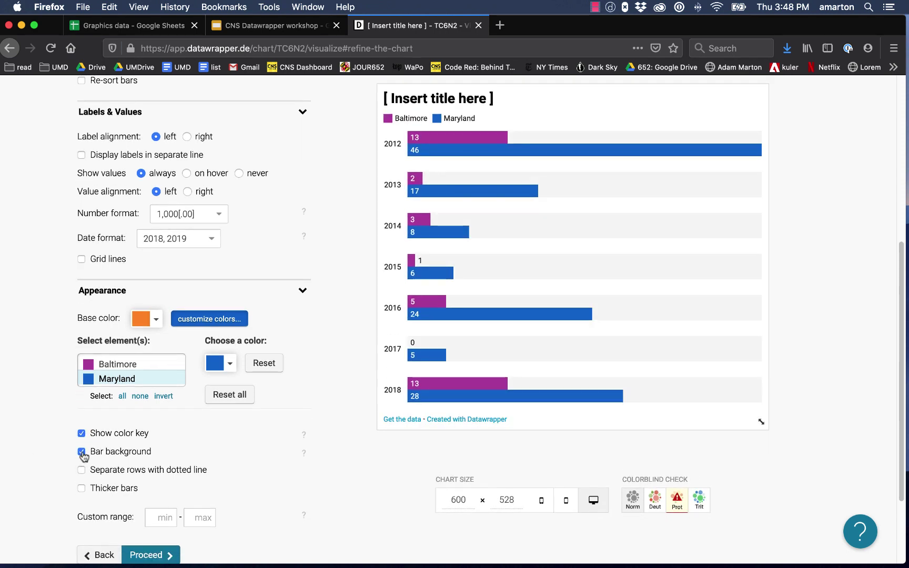
click(81, 452)
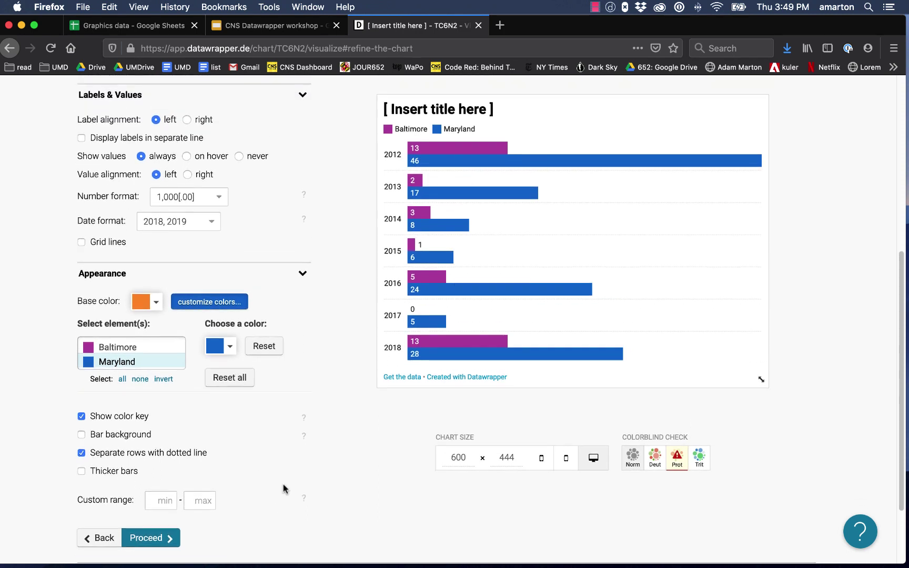
Set the chart width to 800 pixels in Chart size, leaving the height at 444.
scroll(283, 483, up, 5)
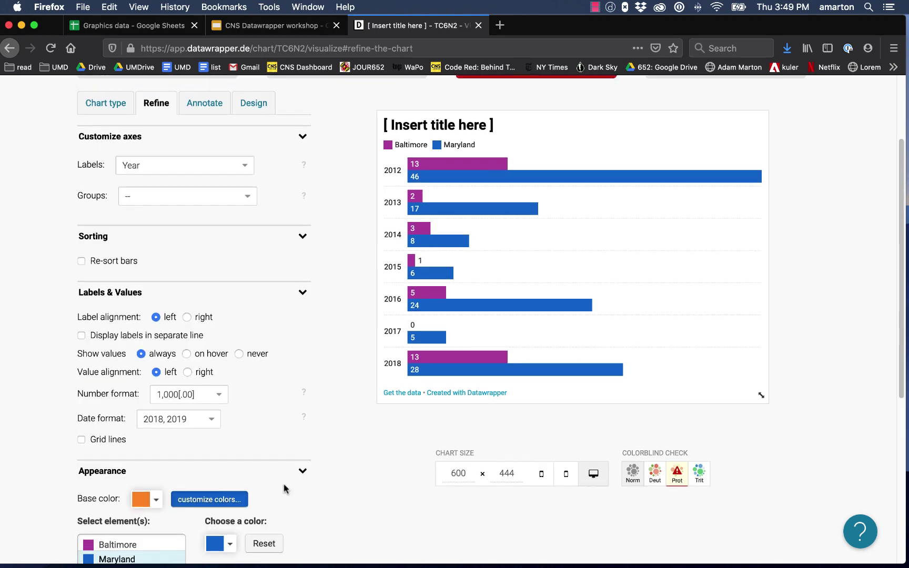
scroll(283, 488, down, 2)
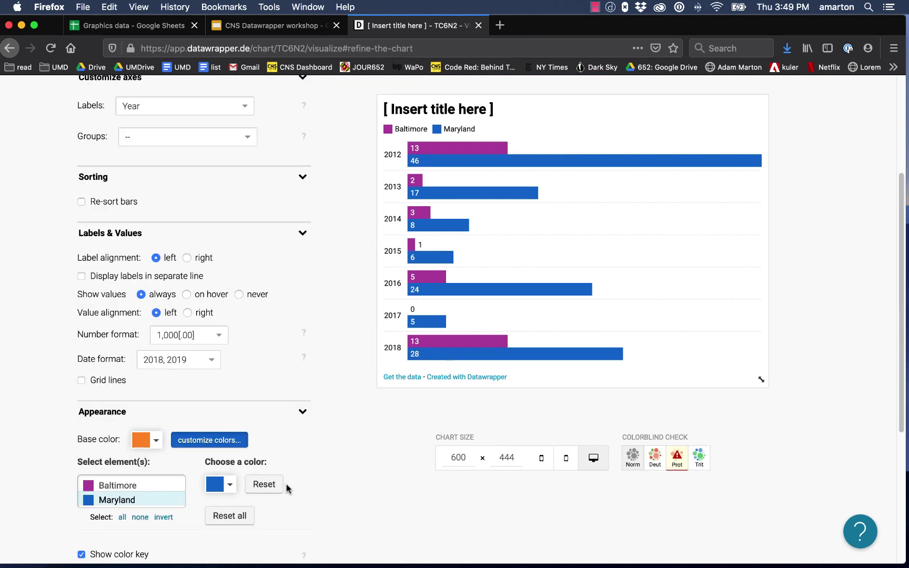
double_click(459, 458)
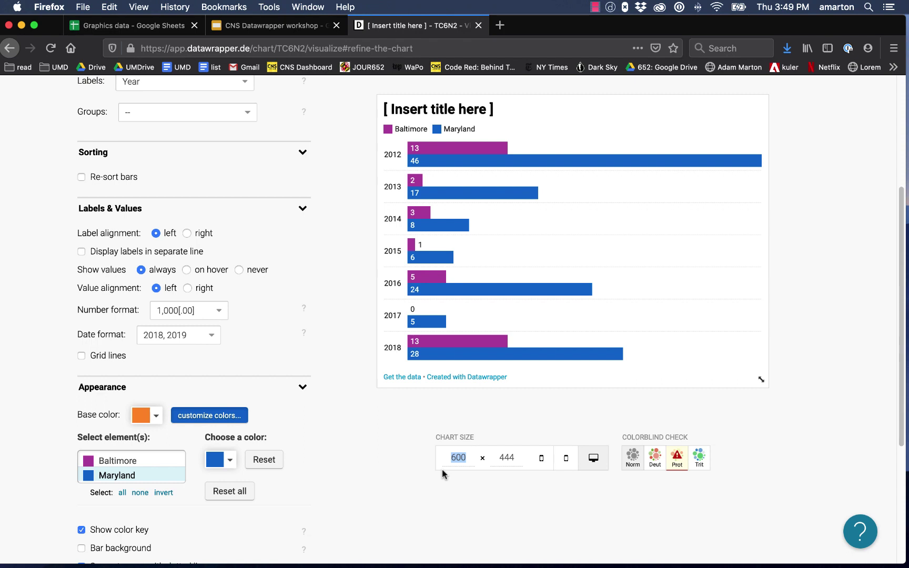
text(800)
double_click(515, 457)
text(600)
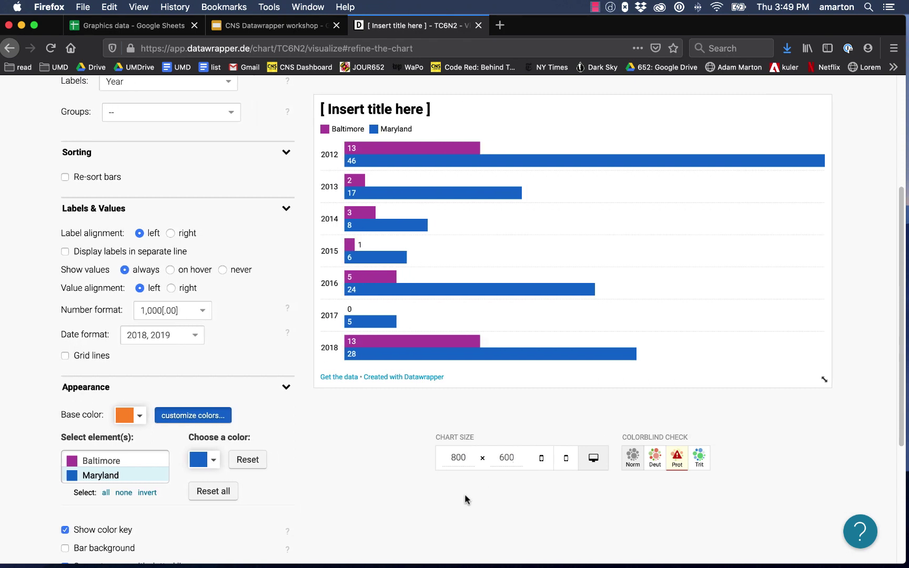
click(463, 497)
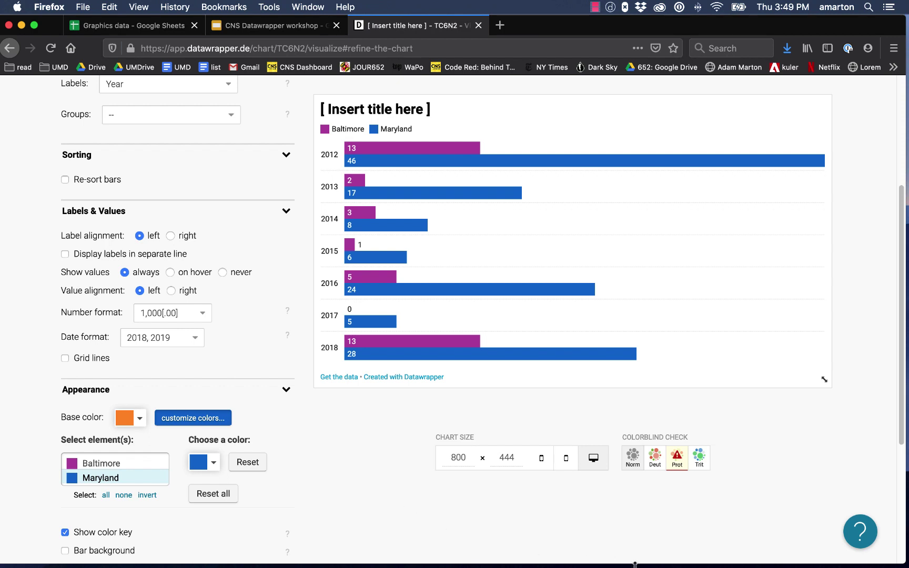
Preview the chart under deuteranopia and protanopia, then return to normal vision.
click(653, 462)
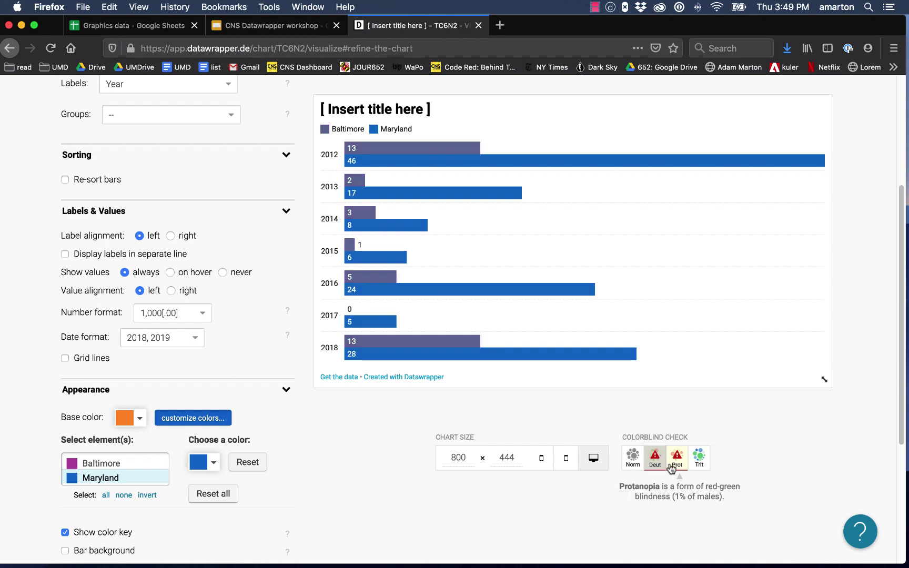
click(671, 467)
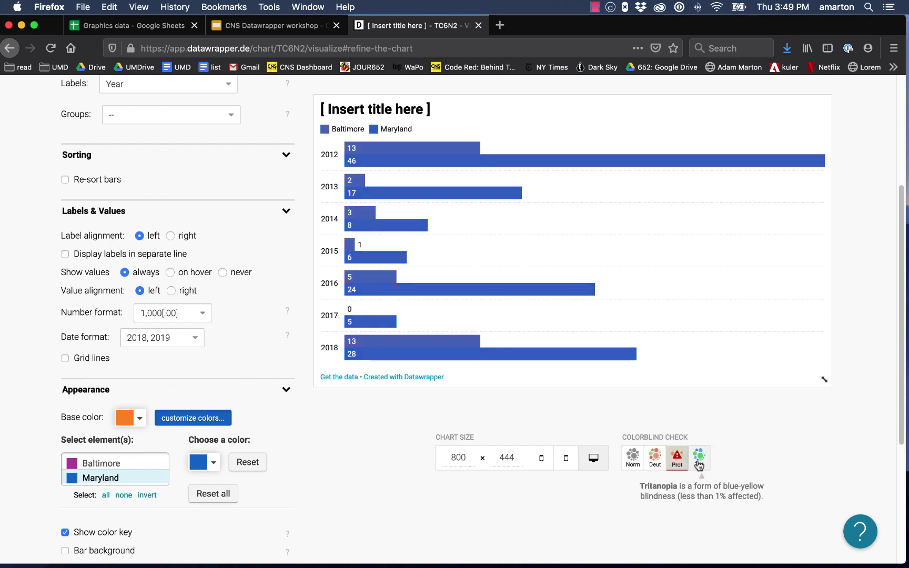
click(631, 462)
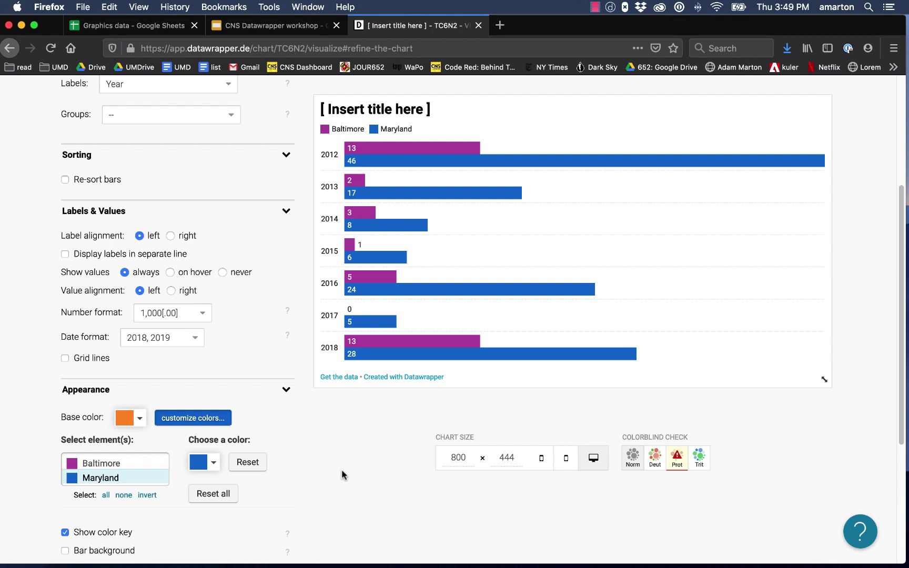
scroll(341, 469, down, 4)
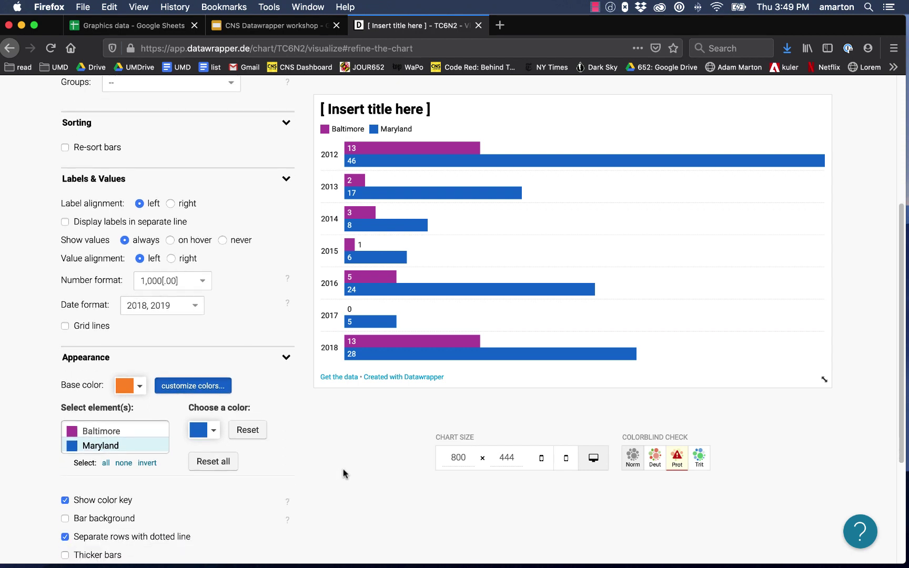
scroll(321, 462, up, 3)
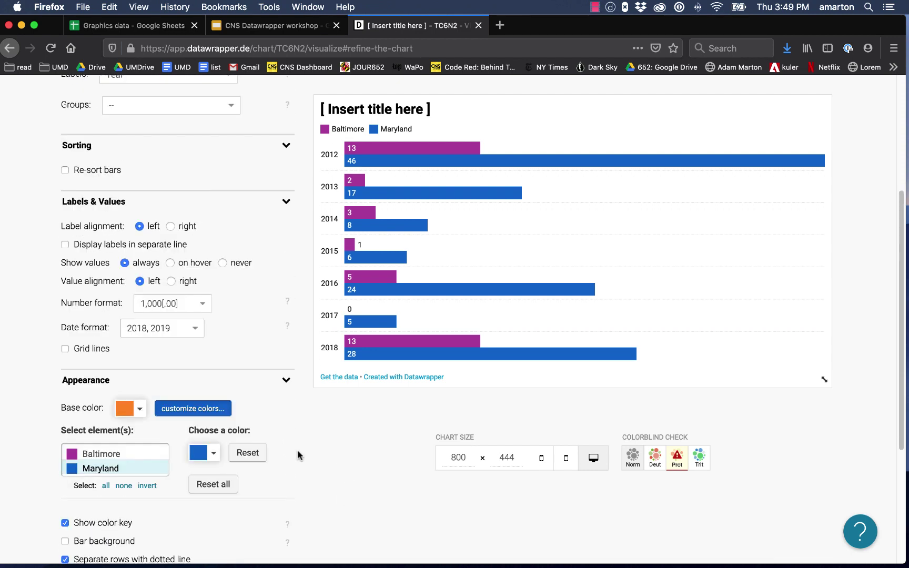
Reset the custom series colours and set the base colour to light blue (#18a1cd).
click(141, 409)
click(112, 389)
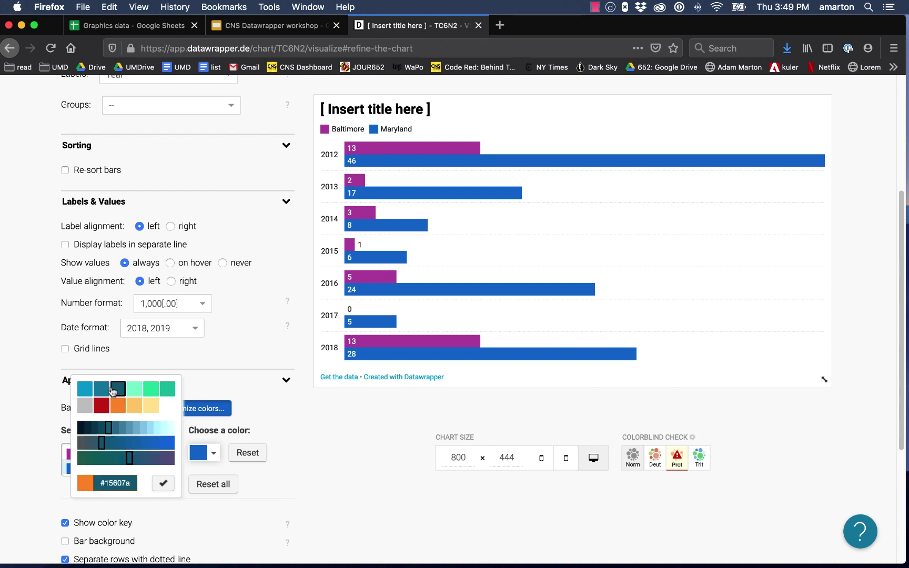
click(102, 389)
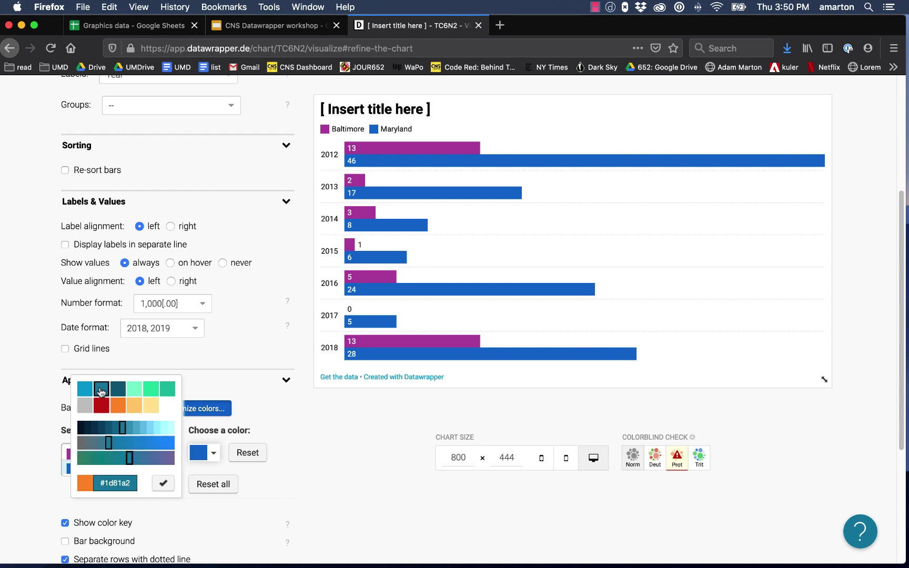
click(310, 473)
click(221, 485)
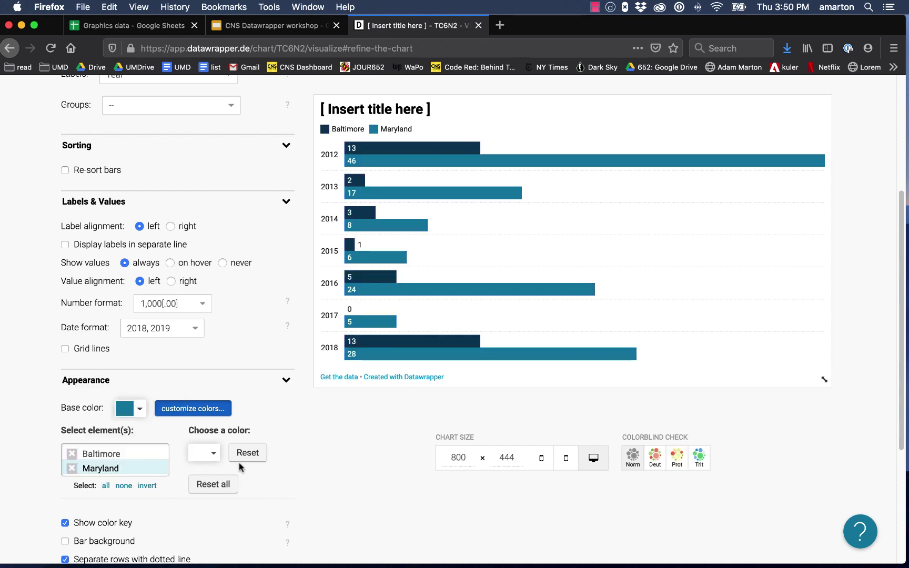
click(138, 409)
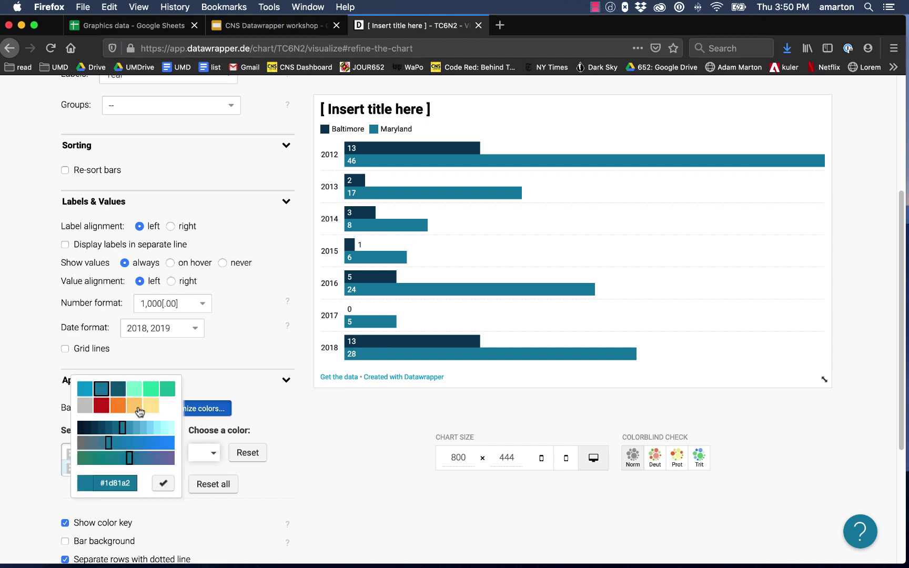
click(84, 391)
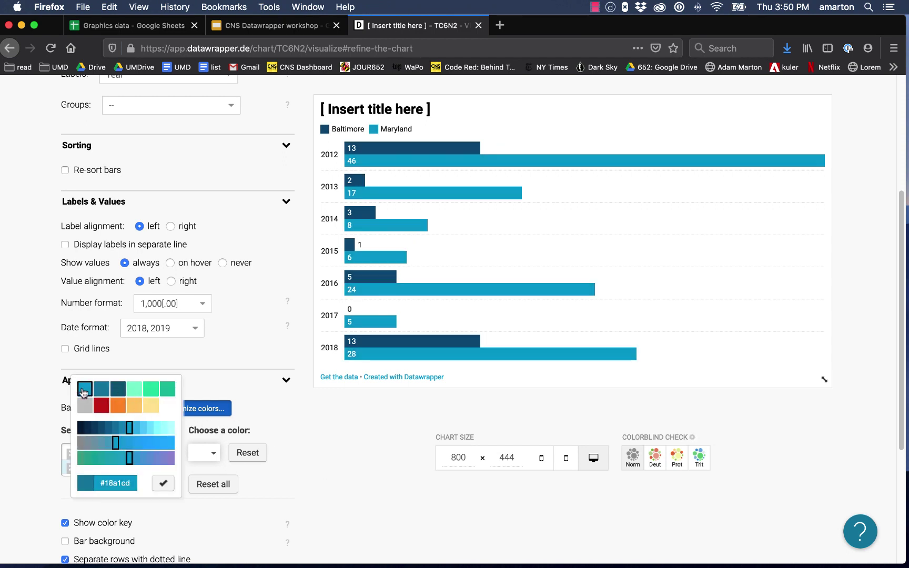
click(330, 446)
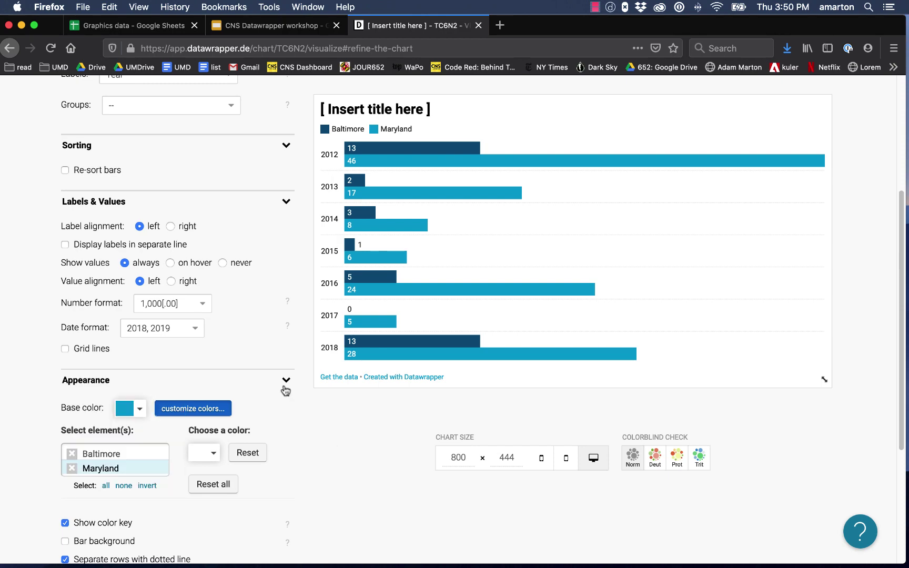